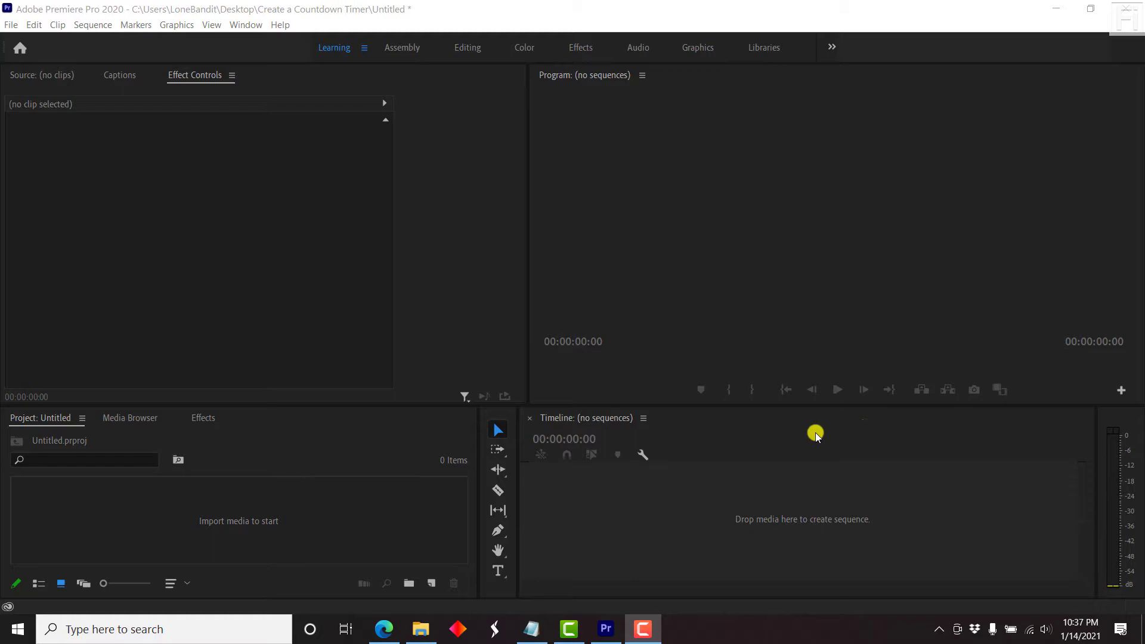
Minimize the TechSmith Assets motion graphics page to return to the empty Premiere Pro project.
{"action": "left_click", "coordinate": [383, 632]}
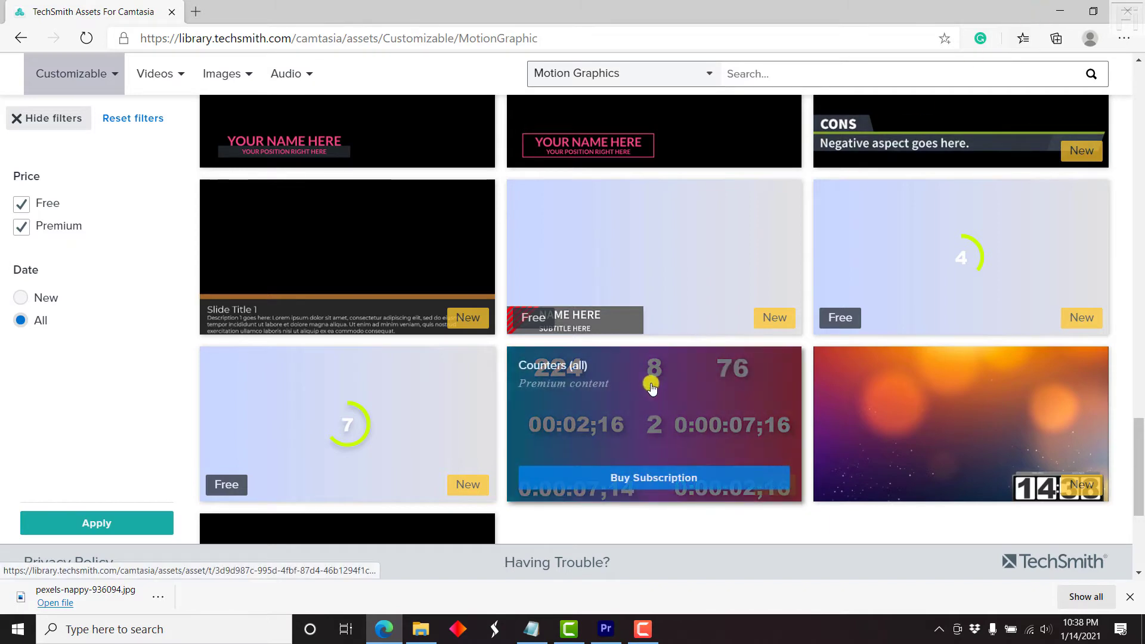
{"action": "left_click", "coordinate": [1060, 9]}
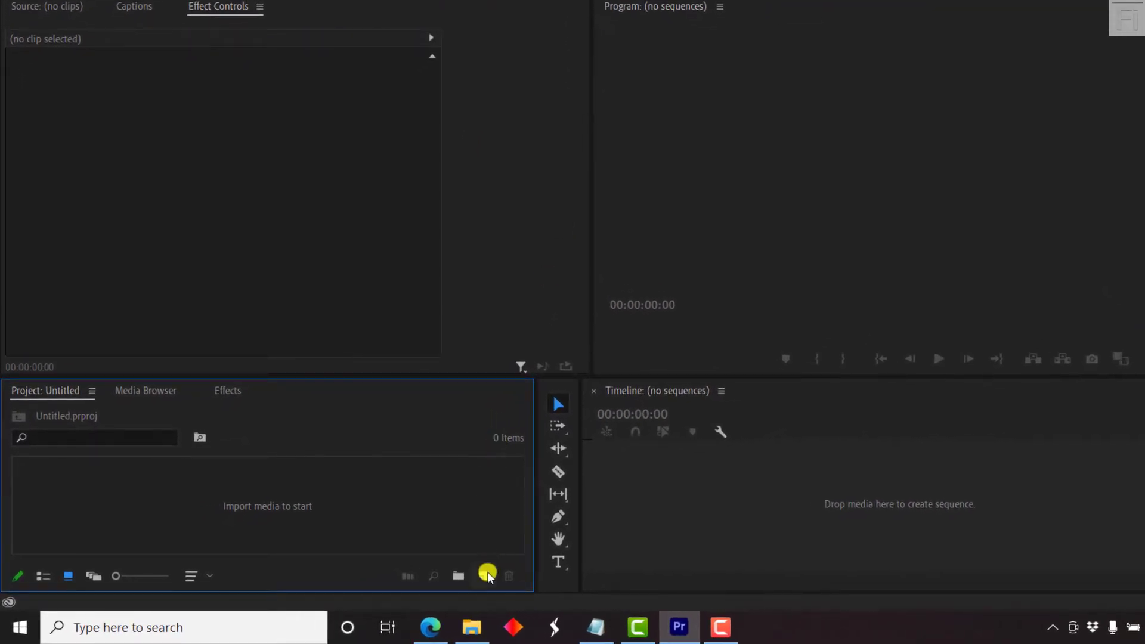
Create a new 1920×1080, 30 fps Transparent Video item in the project.
{"action": "left_click", "coordinate": [487, 573]}
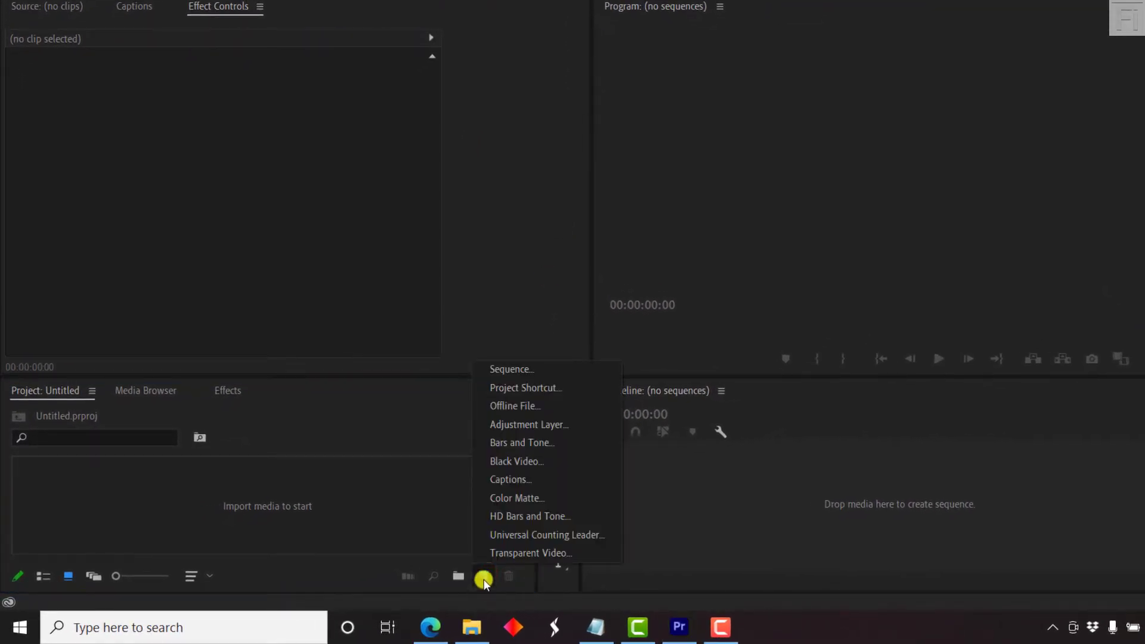
{"action": "left_click", "coordinate": [524, 550]}
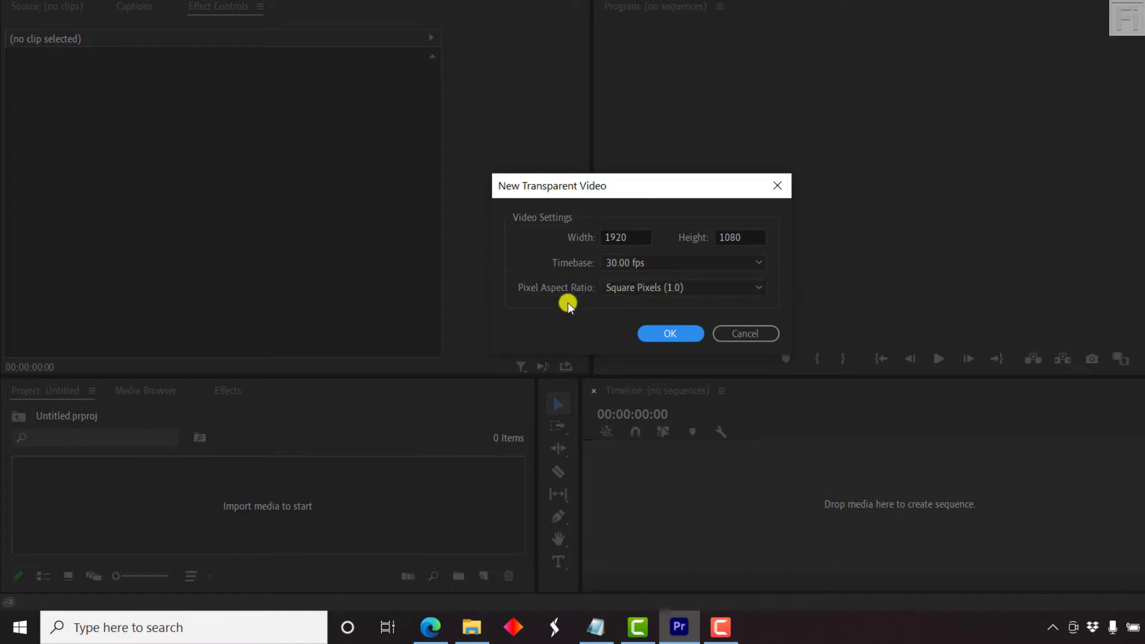
{"action": "left_click", "coordinate": [664, 346]}
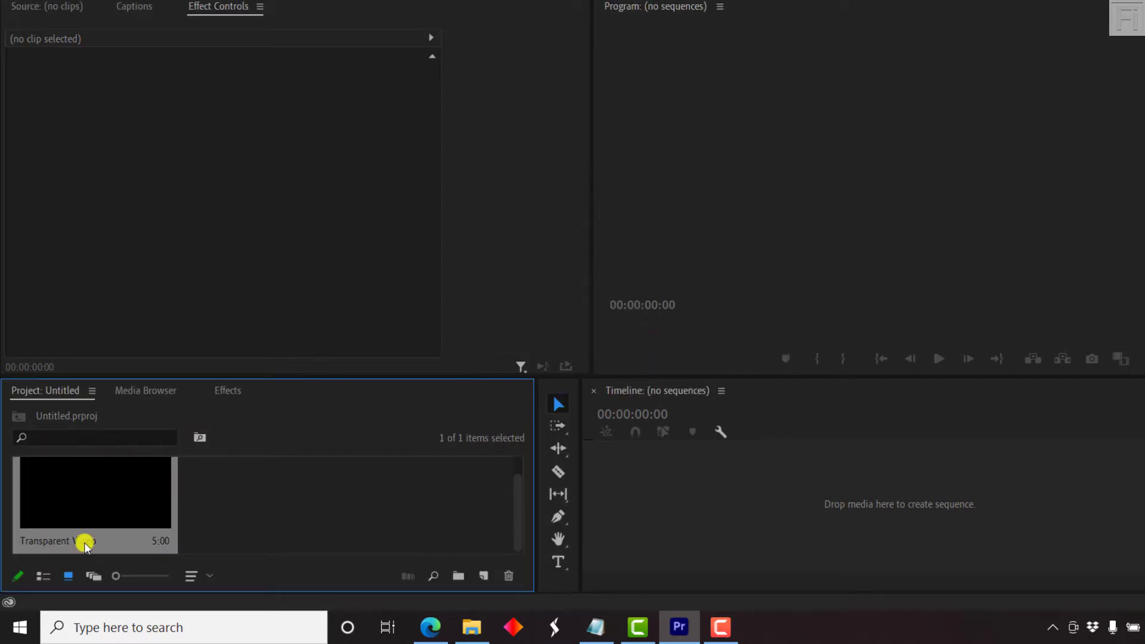
Open the Transparent Video item in the Source monitor and make a new sequence from it.
{"action": "double_click", "coordinate": [90, 510]}
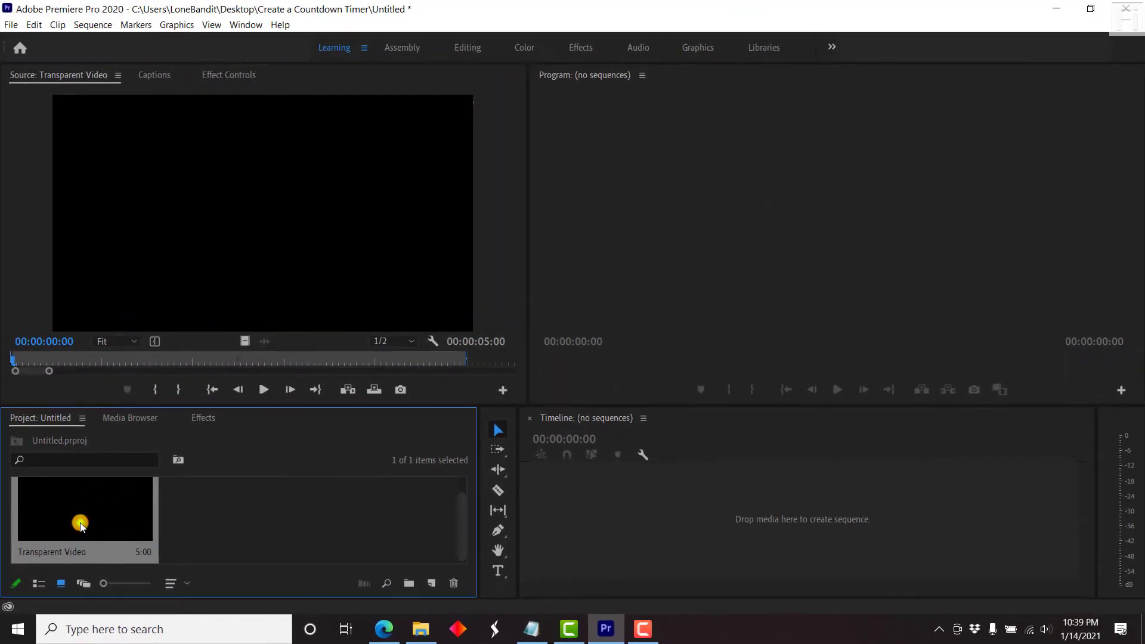
{"action": "right_click", "coordinate": [81, 521]}
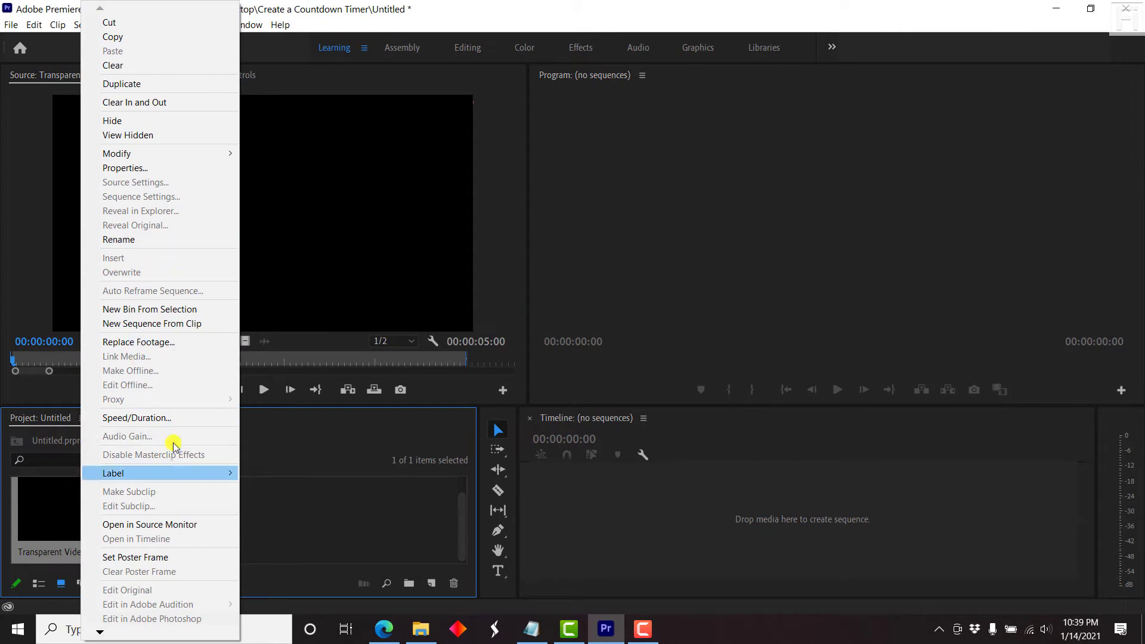
{"action": "left_click", "coordinate": [166, 324]}
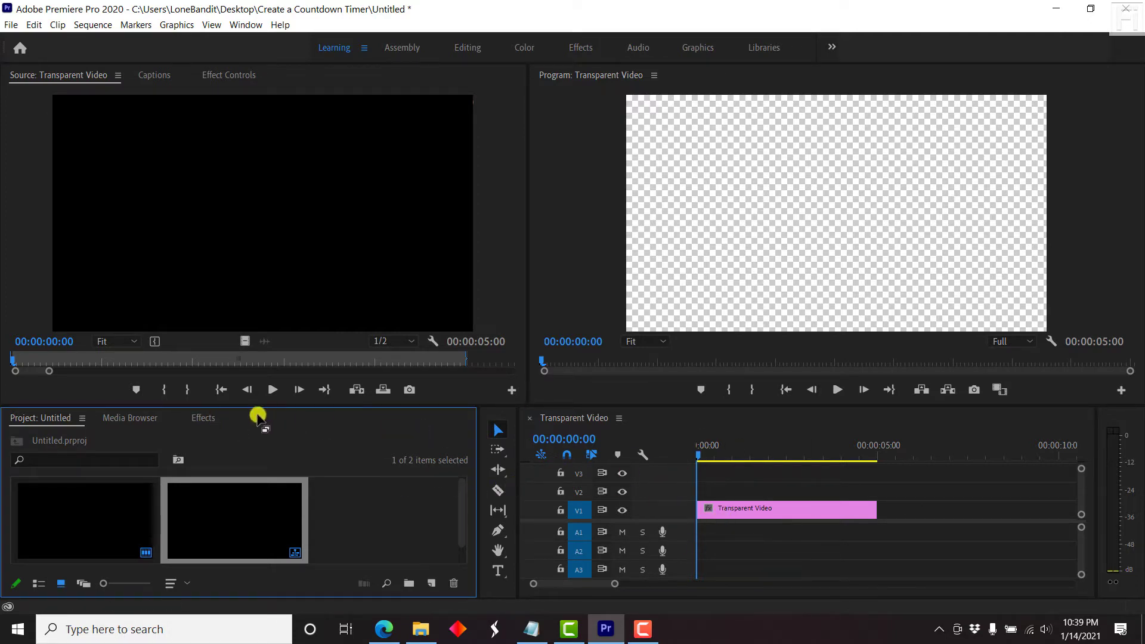
Open the Effects panel from the Window menu and dock it beside Media Browser.
{"action": "left_click", "coordinate": [202, 417]}
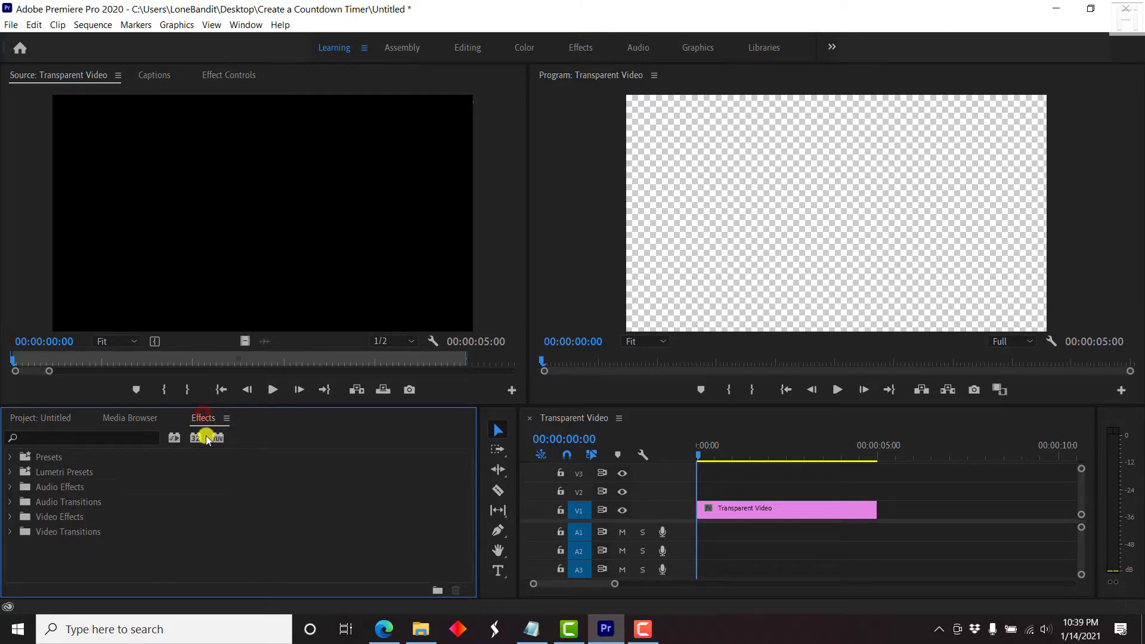
{"action": "left_click", "coordinate": [250, 26]}
{"action": "left_click", "coordinate": [264, 230]}
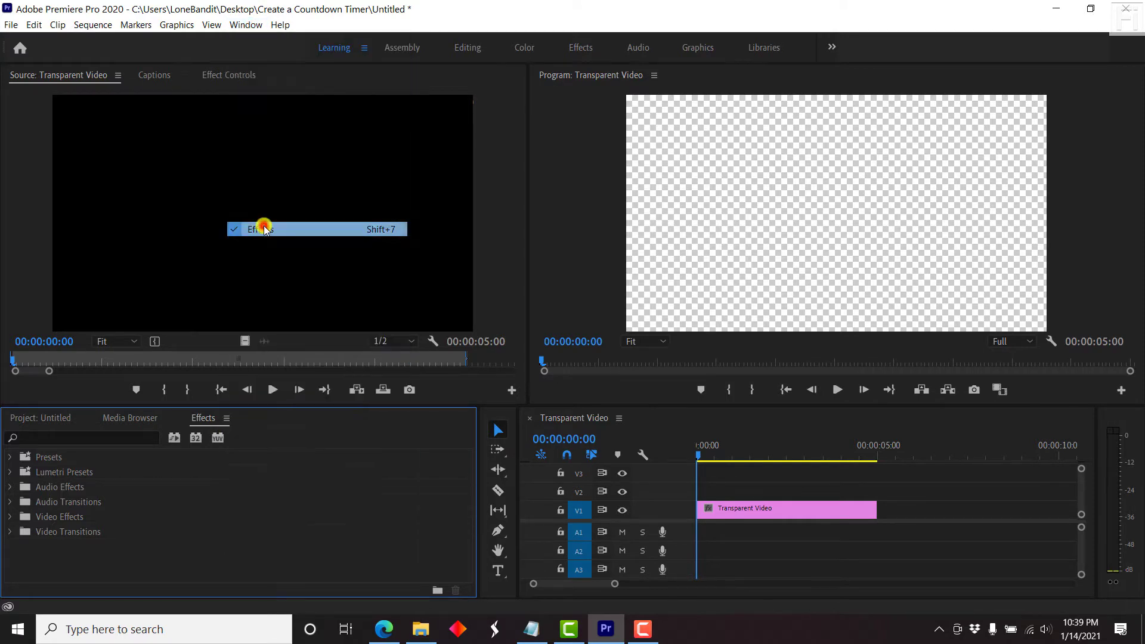
{"action": "left_click", "coordinate": [226, 418]}
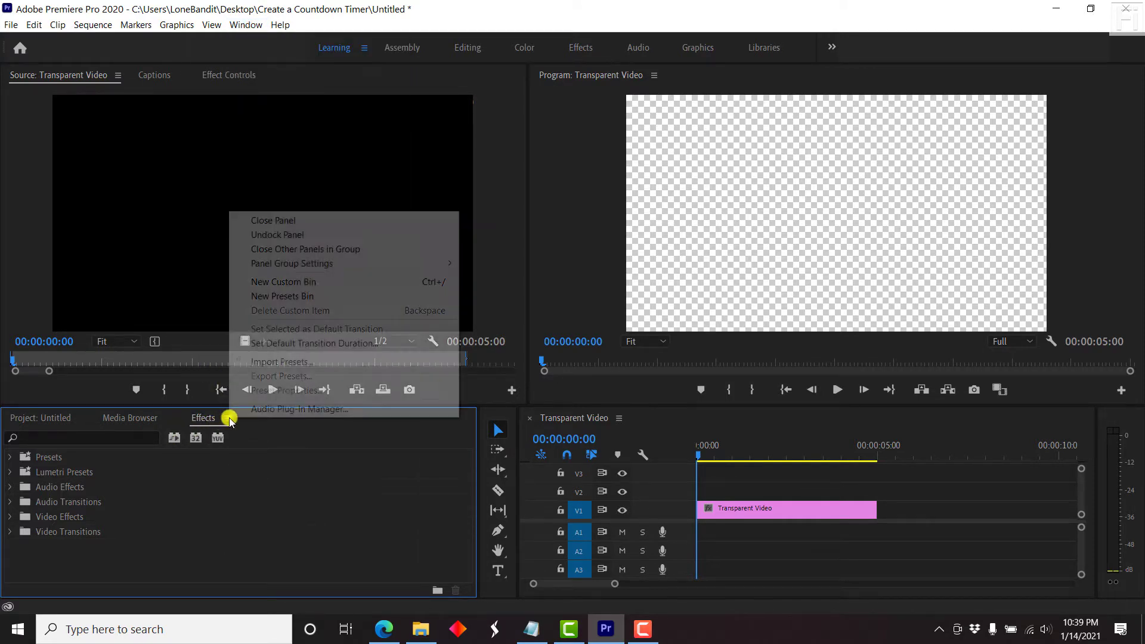
{"action": "left_click", "coordinate": [291, 219]}
{"action": "left_click", "coordinate": [238, 26]}
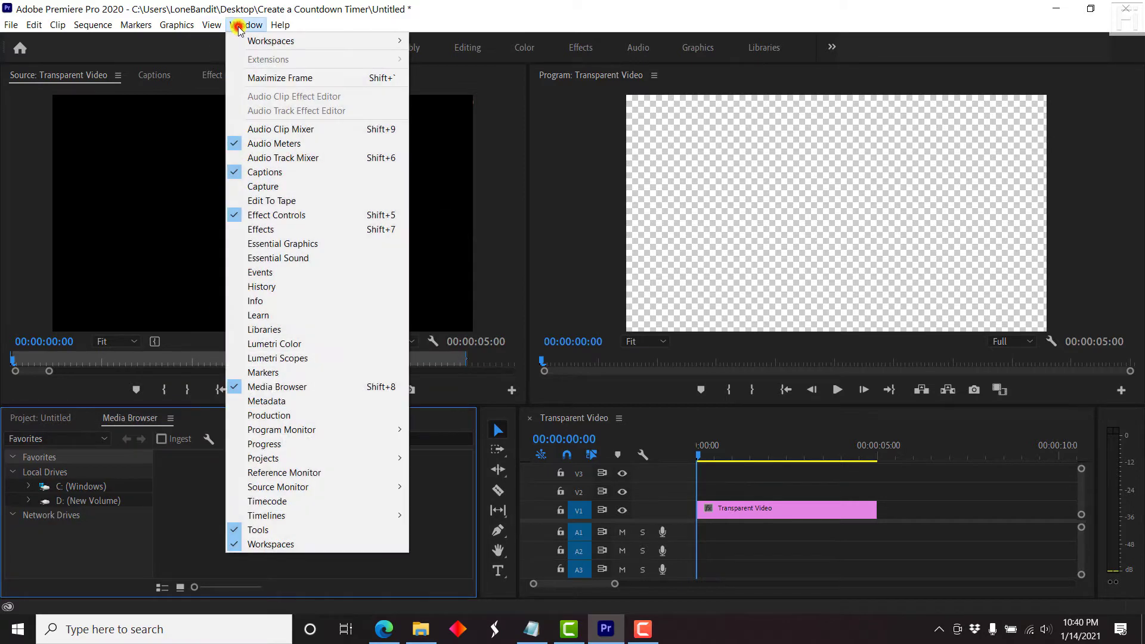
{"action": "left_click", "coordinate": [272, 230]}
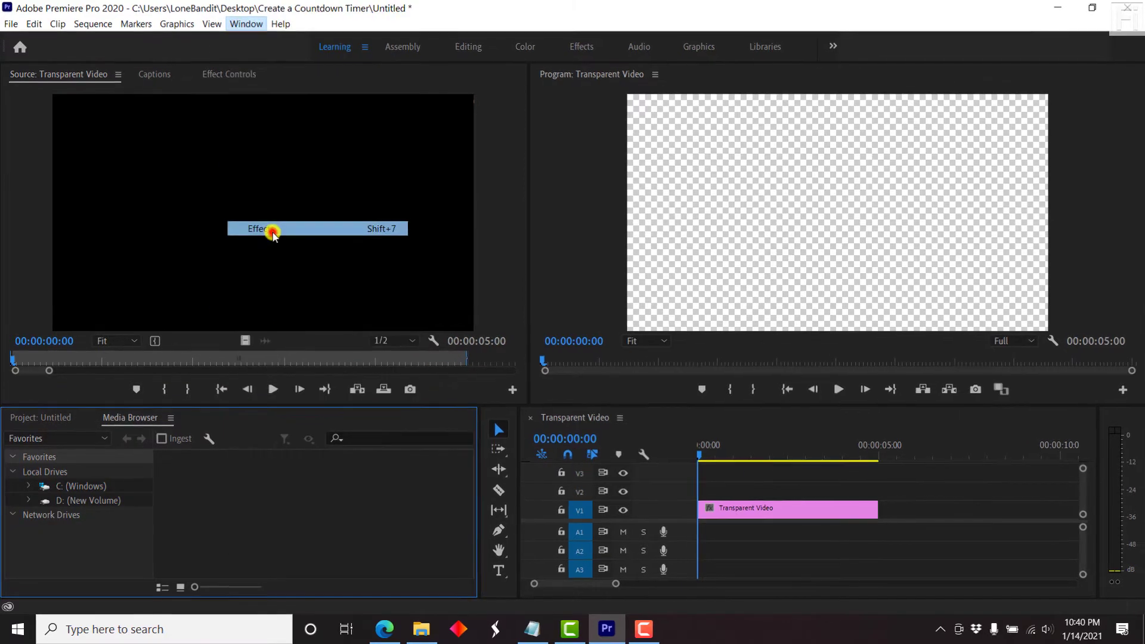
{"action": "left_click_drag", "start_coordinate": [273, 230], "coordinate": [243, 378]}
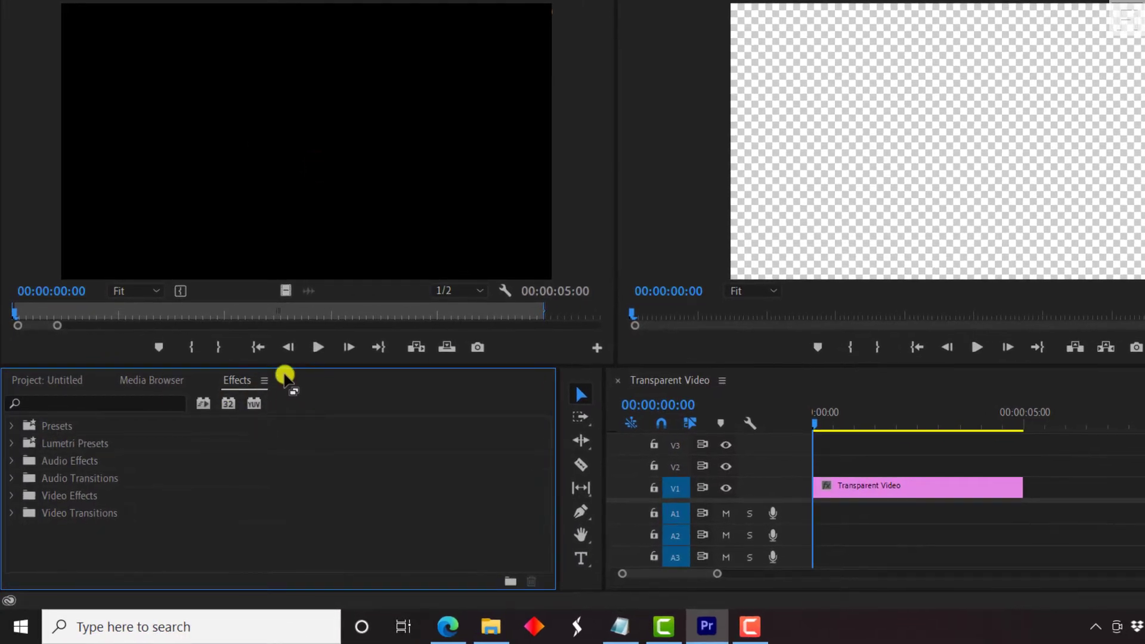
Search the effects for 'timecode' and select the Timecode effect.
{"action": "left_click", "coordinate": [59, 405]}
{"action": "type", "text": "tim"}
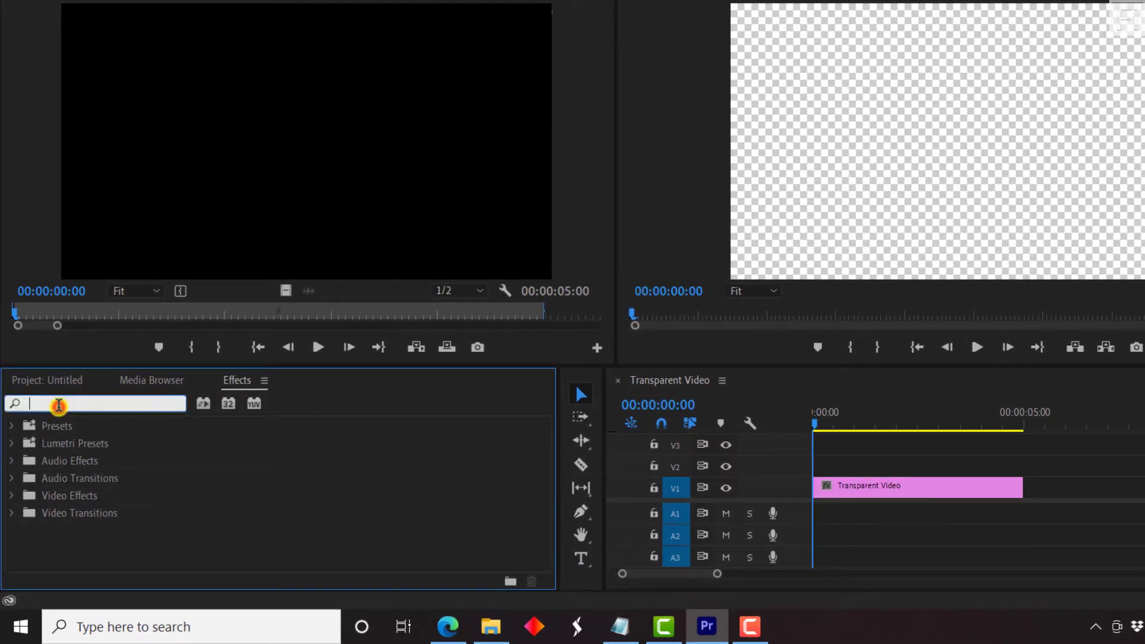
{"action": "type", "text": "ec"}
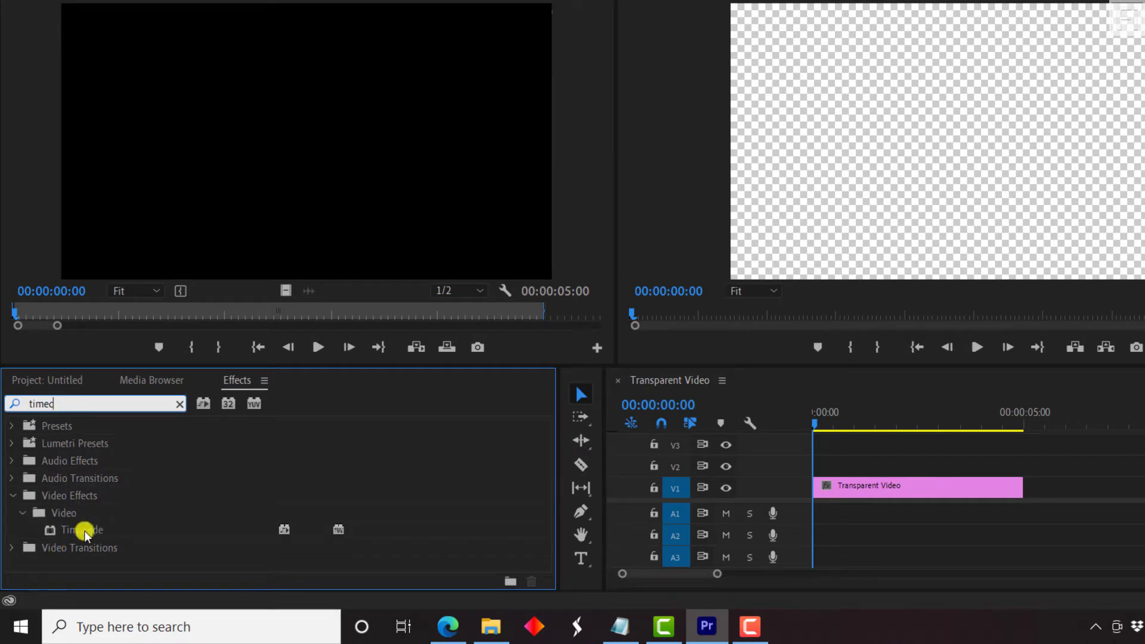
{"action": "type", "text": "ode"}
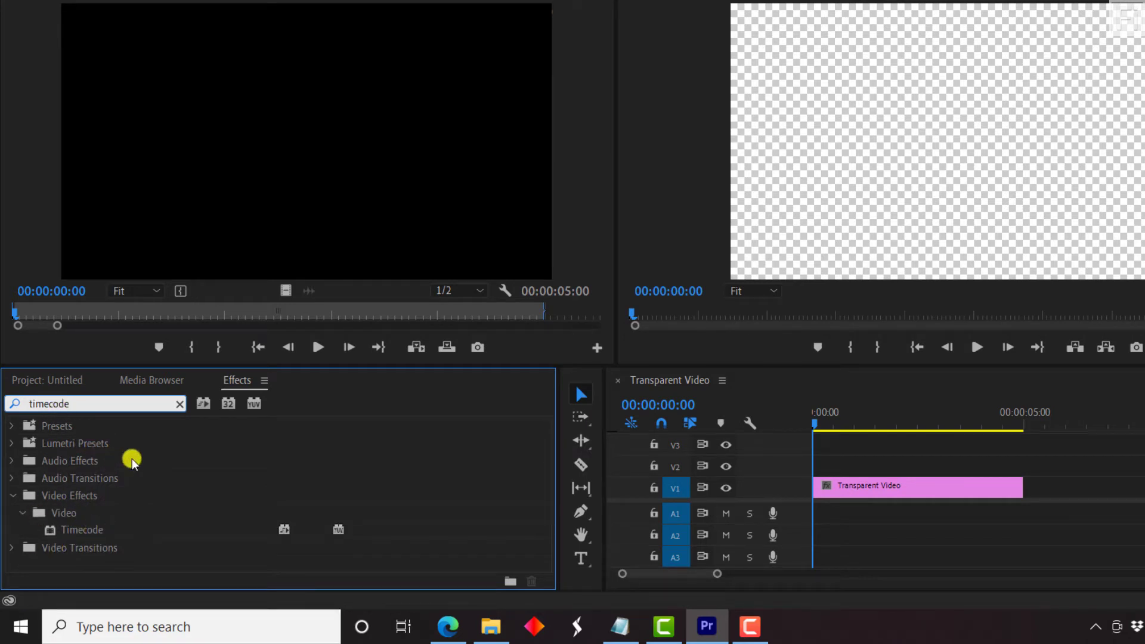
{"action": "left_click", "coordinate": [85, 532]}
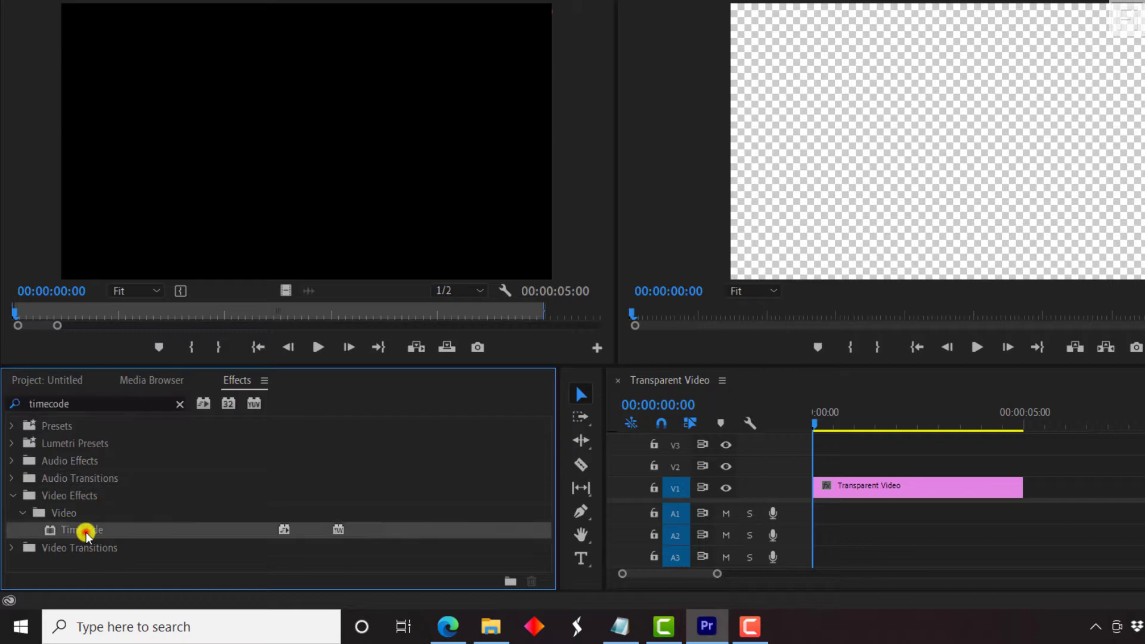
Apply Timecode to the Transparent Video clip and enlarge the Program monitor to view 01:00:00:00.
{"action": "left_click_drag", "start_coordinate": [85, 532], "coordinate": [862, 489]}
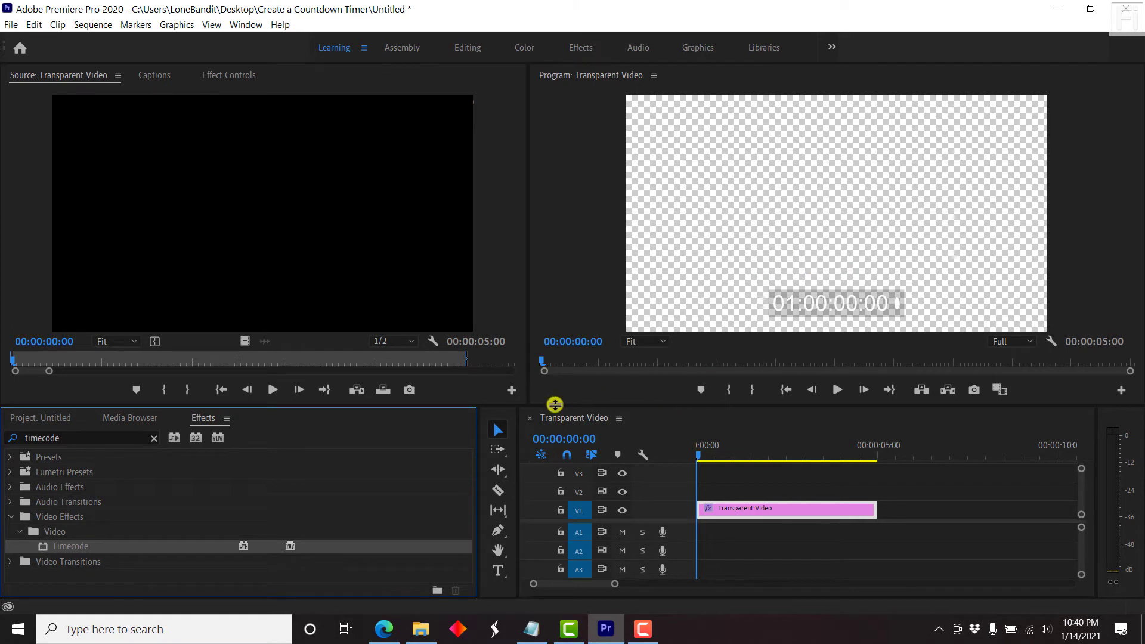
{"action": "left_click_drag", "start_coordinate": [560, 405], "coordinate": [558, 460]}
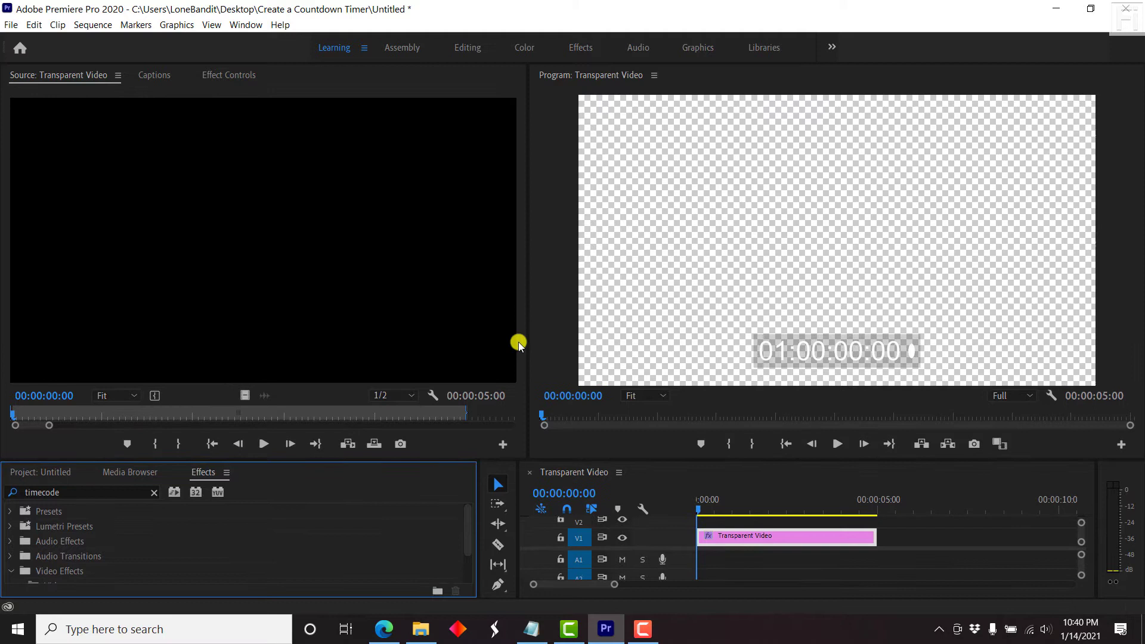
{"action": "left_click_drag", "start_coordinate": [527, 342], "coordinate": [427, 343]}
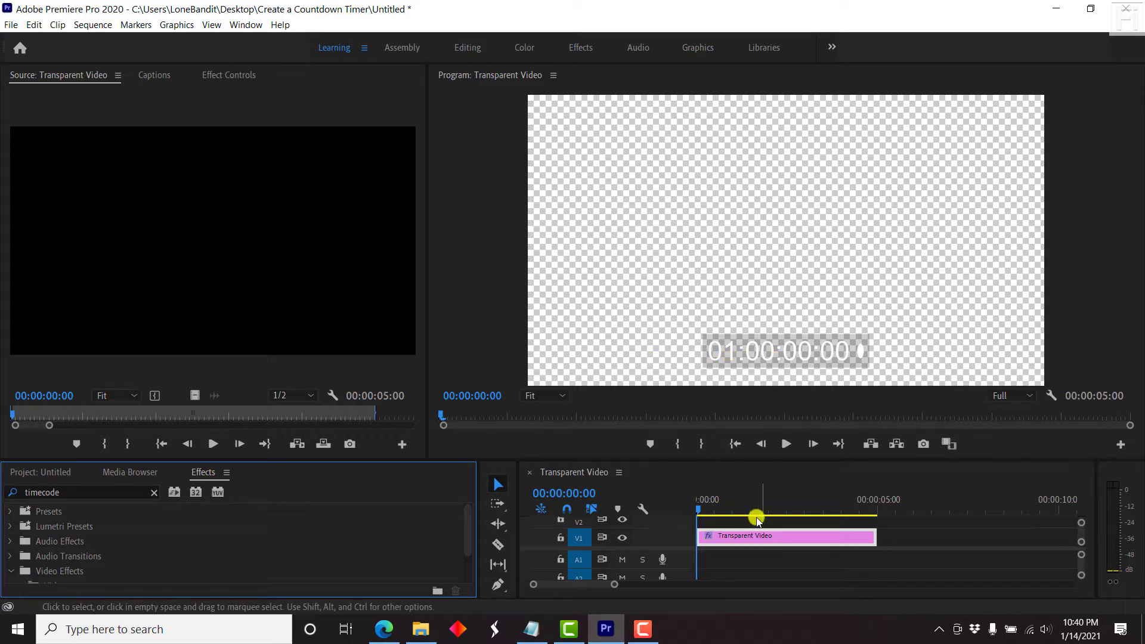
{"action": "left_click", "coordinate": [760, 537]}
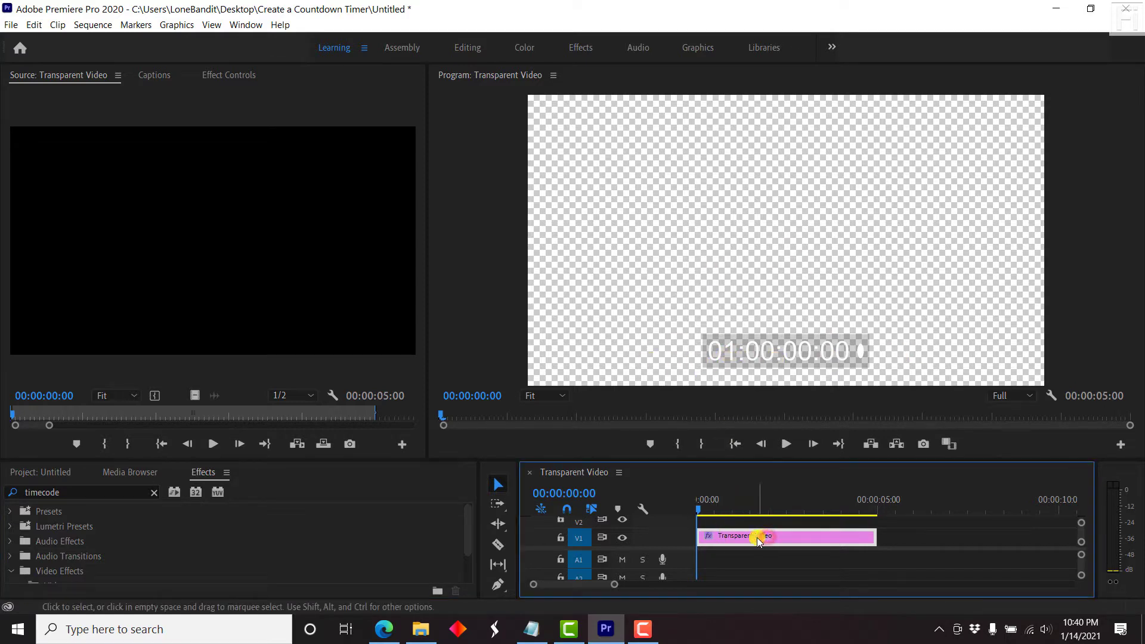
Turn off the field symbol in the Timecode effect's settings.
{"action": "left_click", "coordinate": [223, 80]}
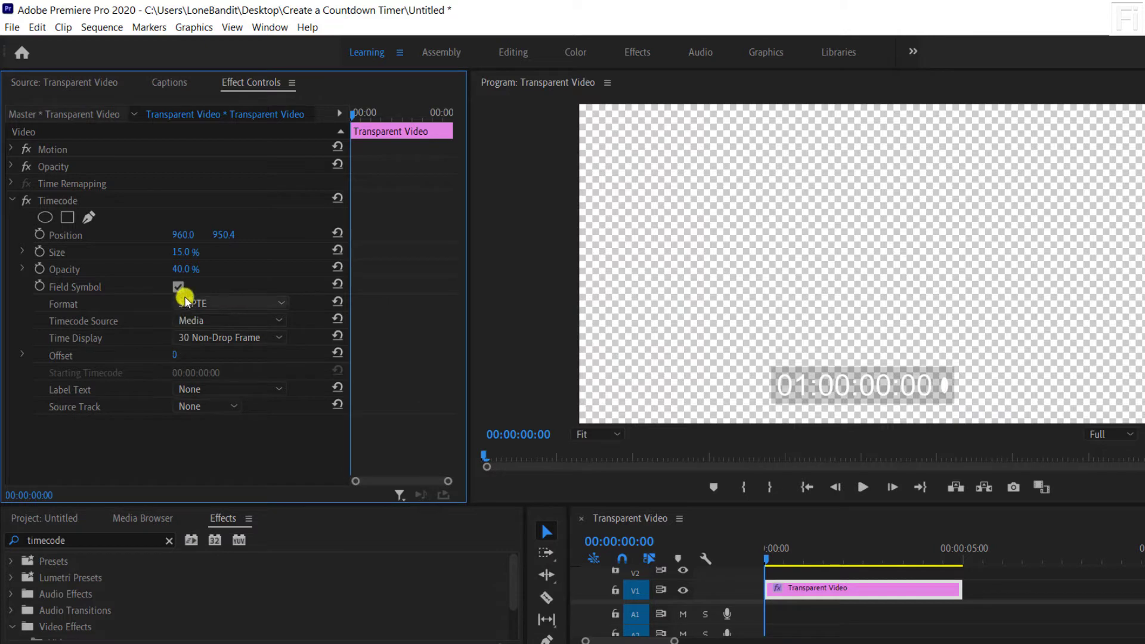
{"action": "left_click", "coordinate": [179, 287]}
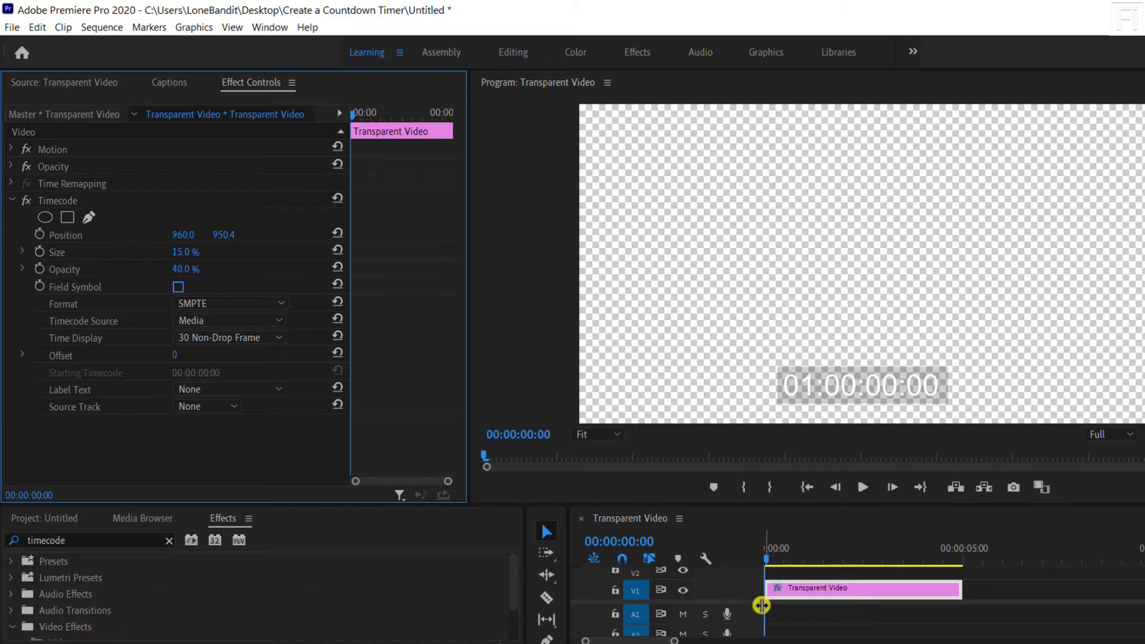
{"action": "left_click", "coordinate": [848, 593]}
Make the timecode source generated and set its display to 30 Non-Drop Frame.
{"action": "left_click", "coordinate": [245, 316]}
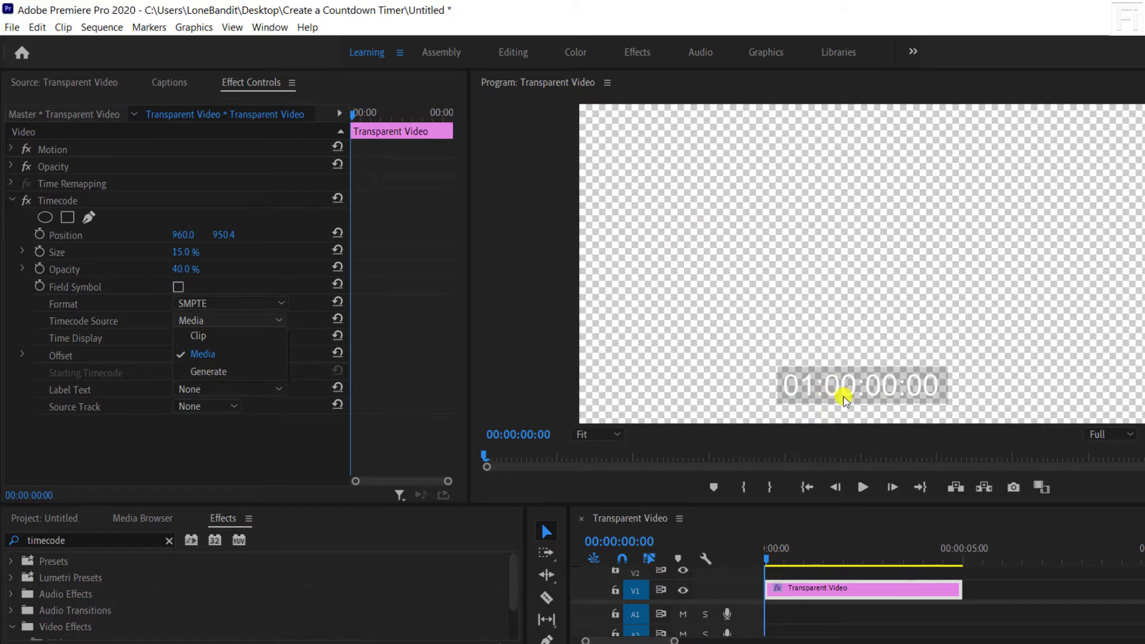
{"action": "left_click", "coordinate": [200, 370]}
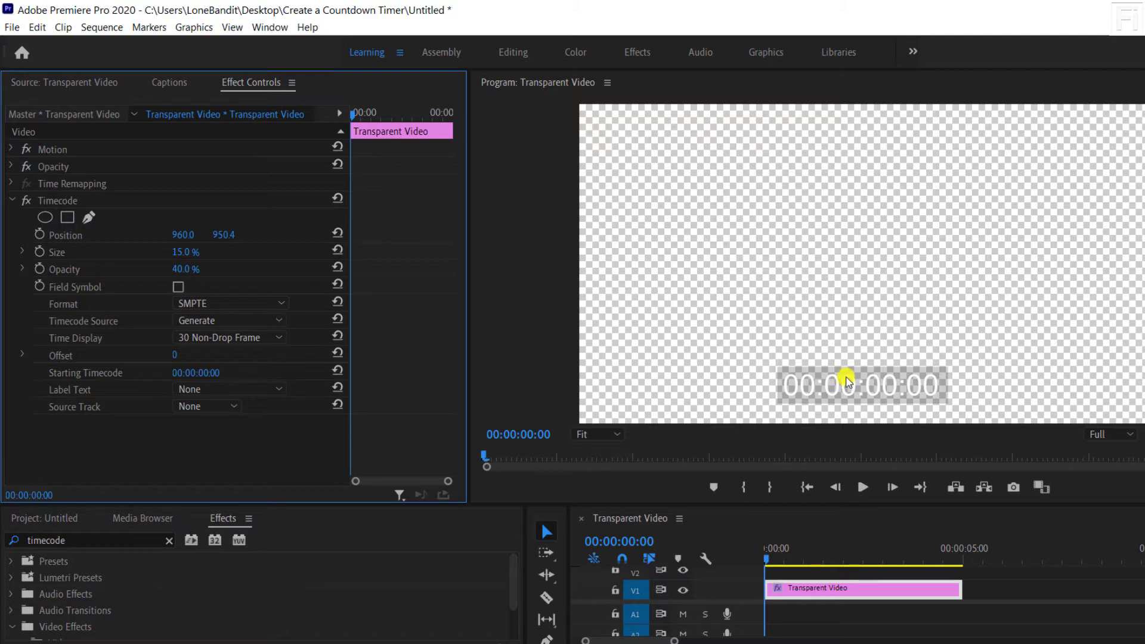
{"action": "left_click", "coordinate": [222, 338]}
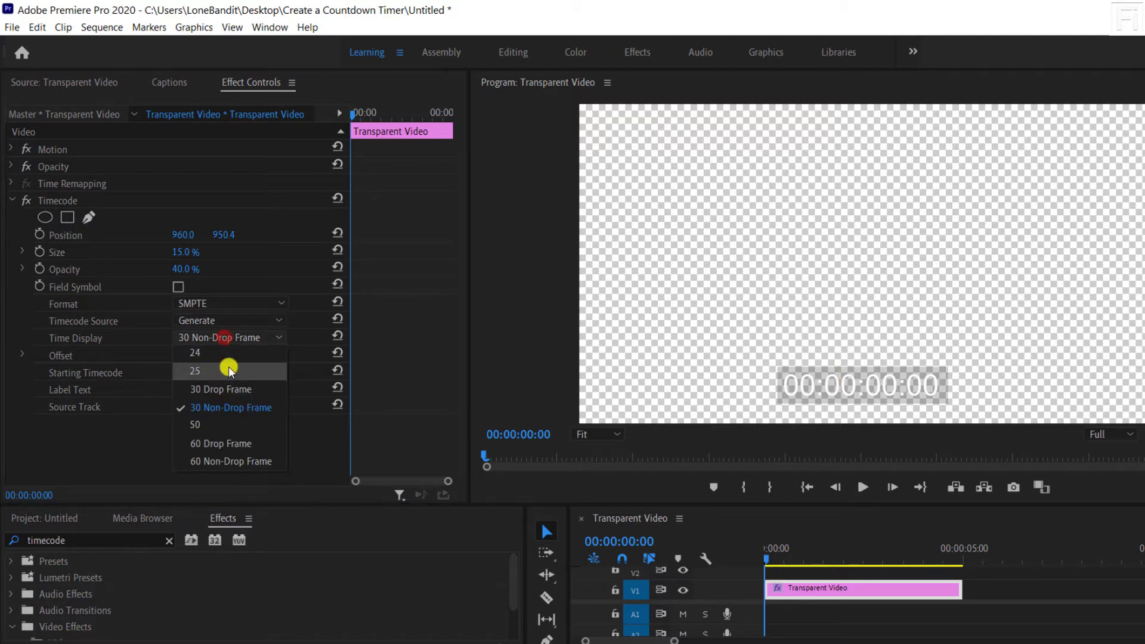
{"action": "left_click", "coordinate": [224, 389]}
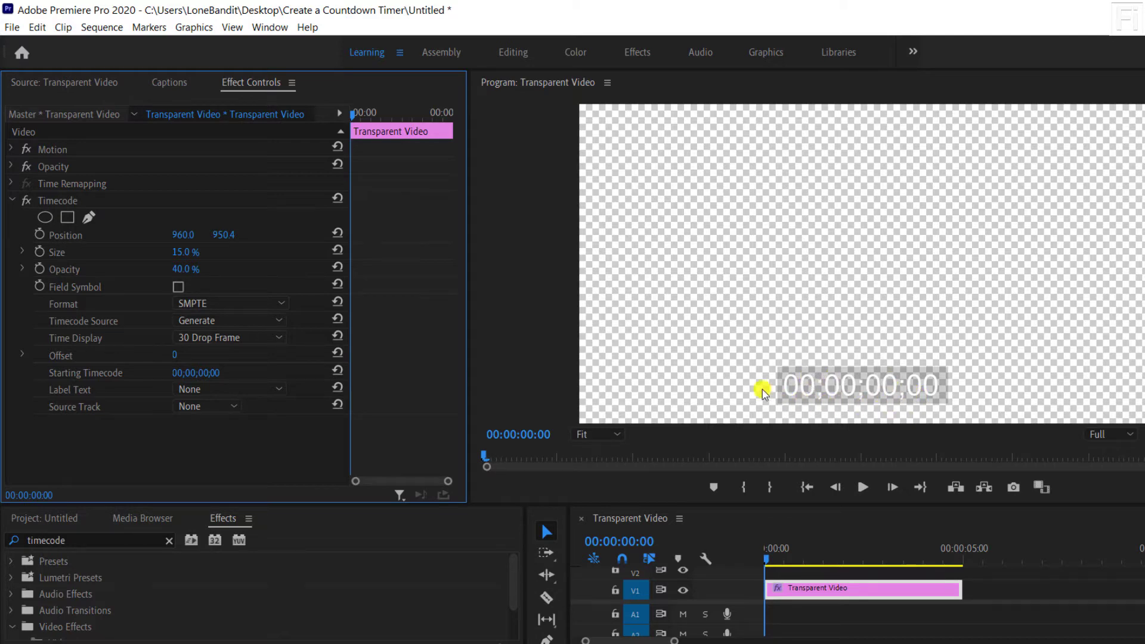
{"action": "left_click", "coordinate": [235, 337]}
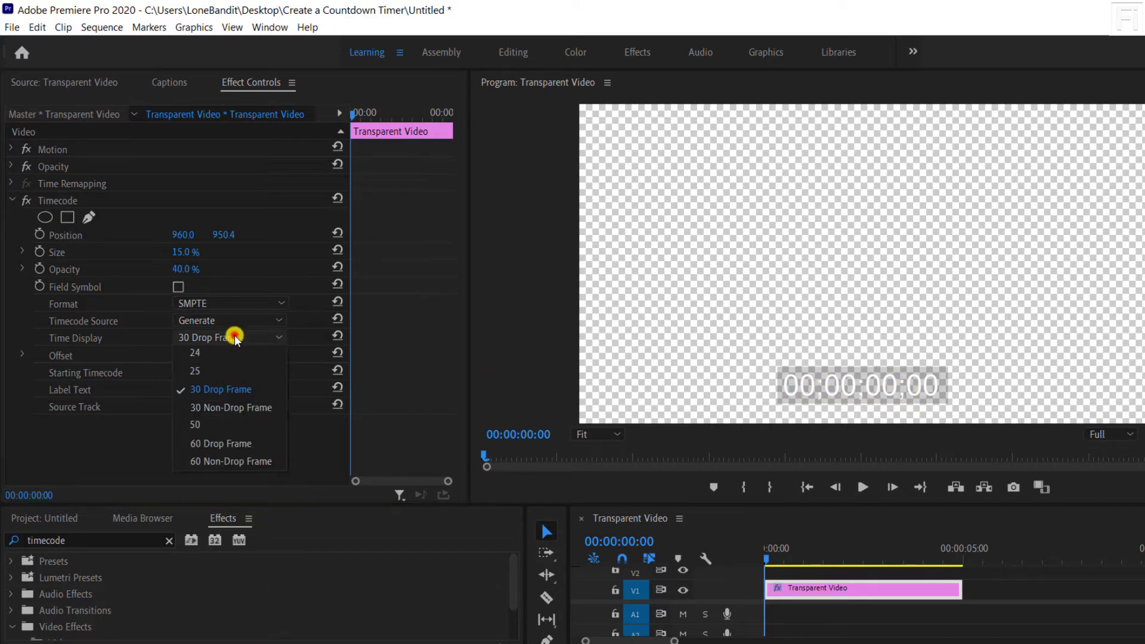
{"action": "left_click", "coordinate": [255, 408]}
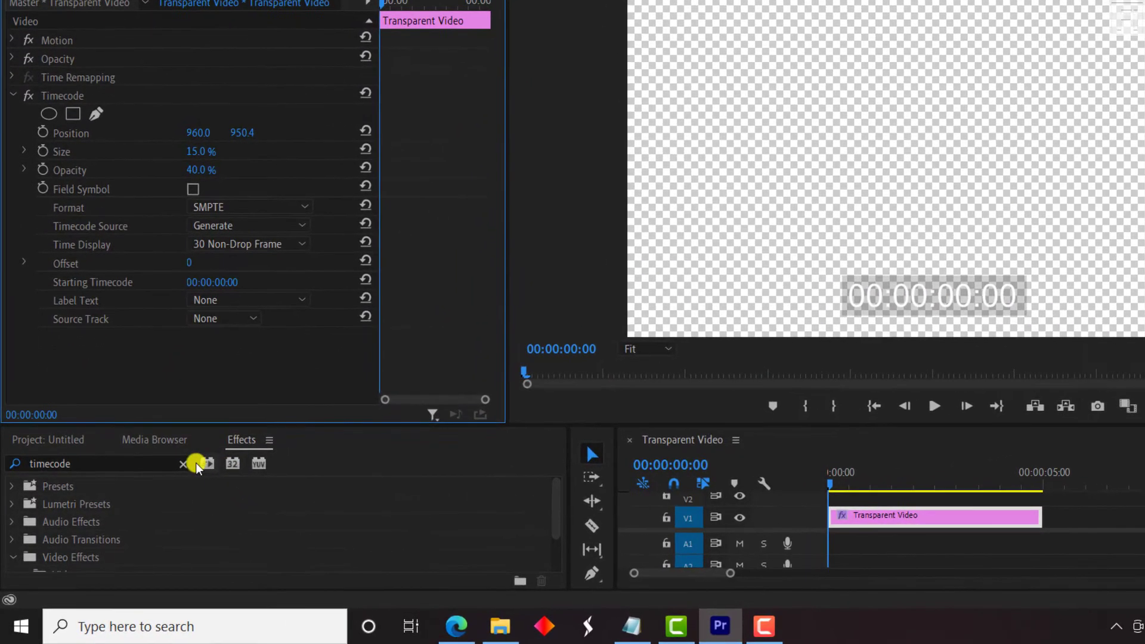
Search the effects for 'crop' and apply Crop to the timecode clip on V1.
{"action": "left_click", "coordinate": [181, 465]}
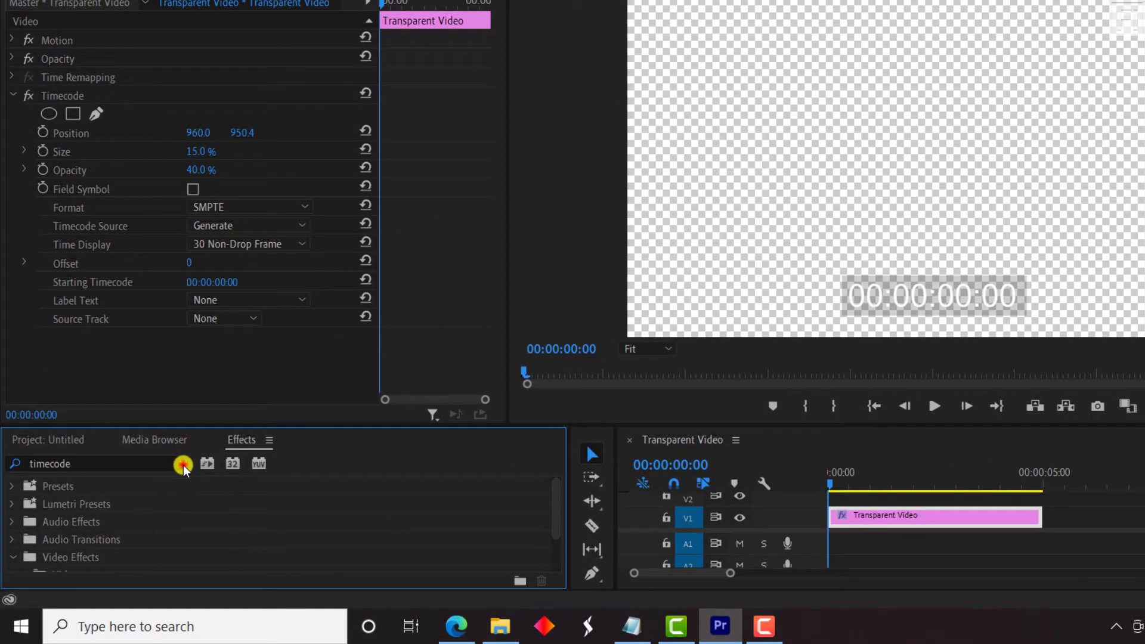
{"action": "left_click", "coordinate": [258, 439]}
{"action": "left_click", "coordinate": [85, 464]}
{"action": "type", "text": "crop"}
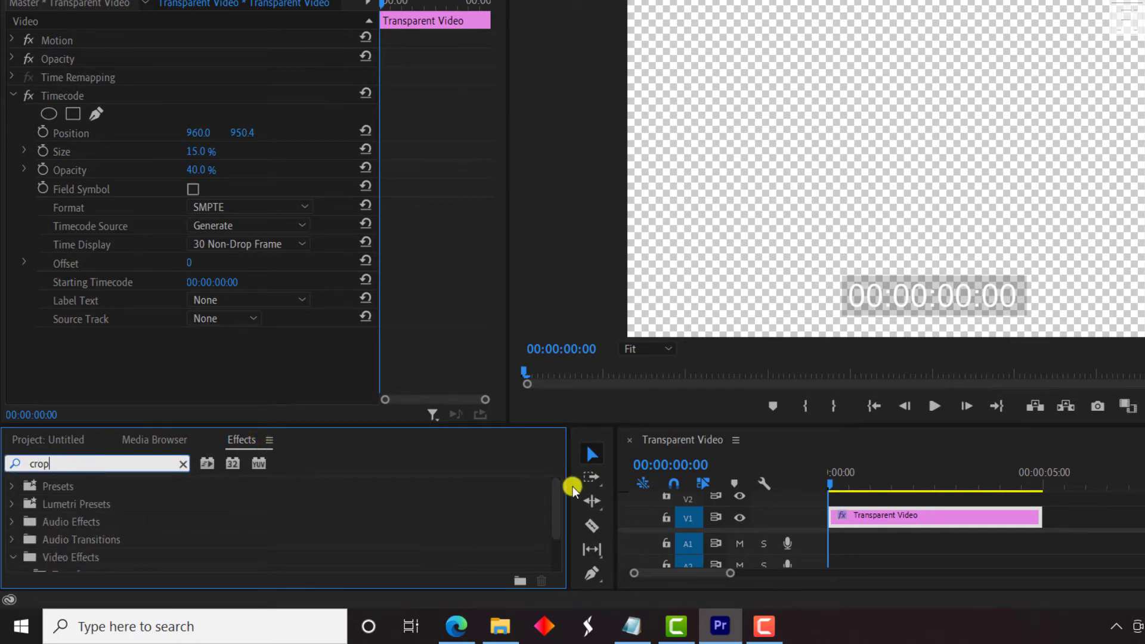
{"action": "left_click_drag", "start_coordinate": [559, 492], "coordinate": [559, 535]}
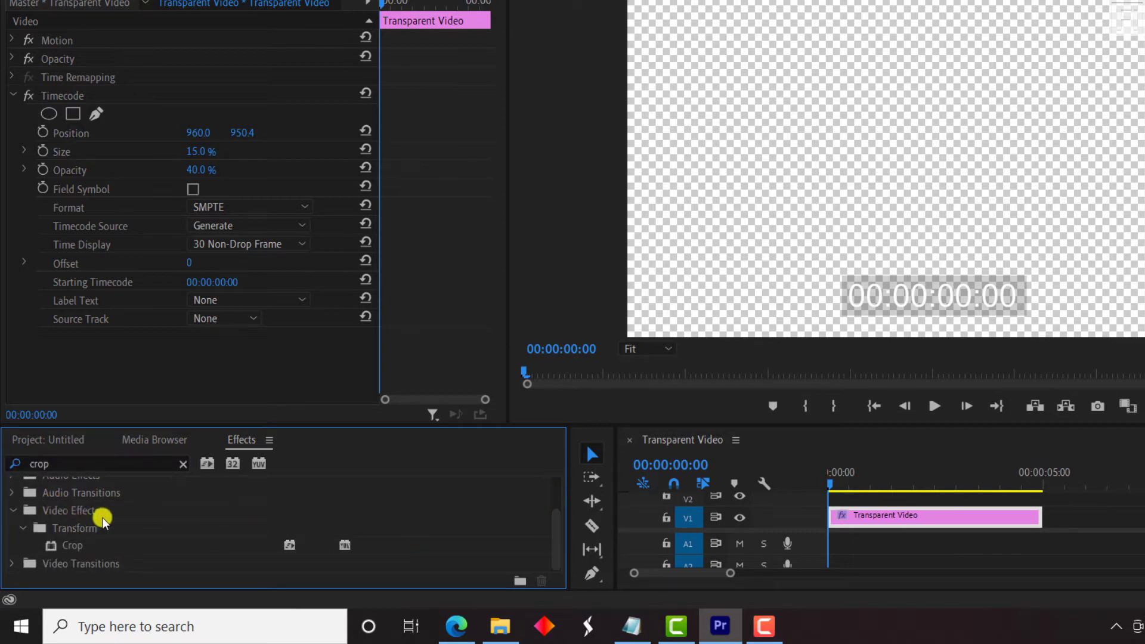
{"action": "left_click", "coordinate": [67, 549]}
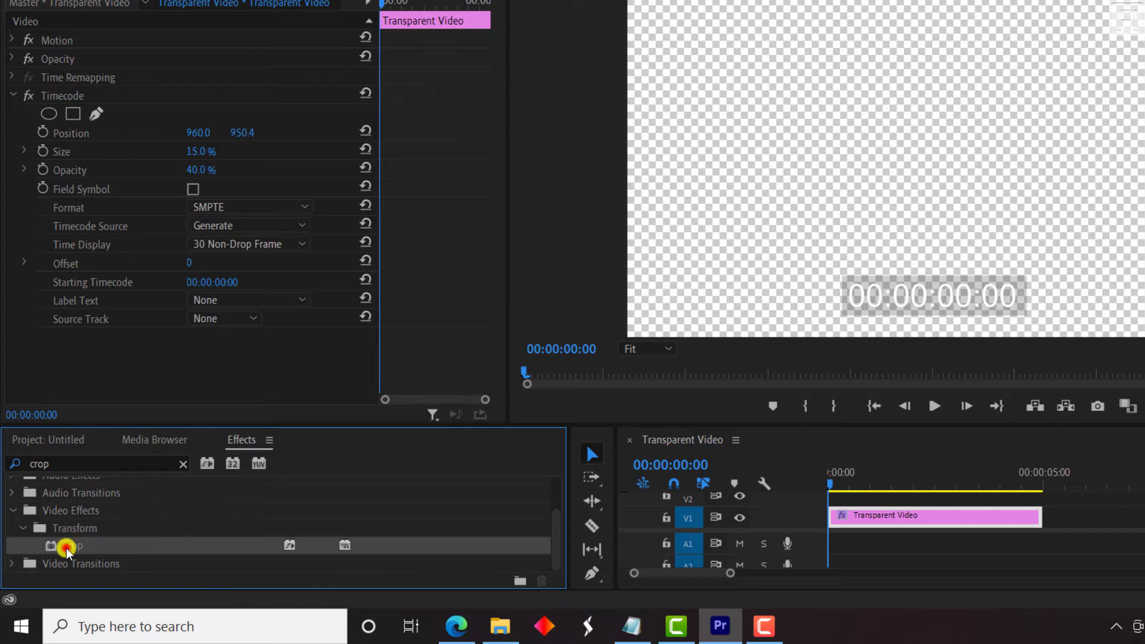
{"action": "left_click_drag", "start_coordinate": [479, 548], "coordinate": [863, 516]}
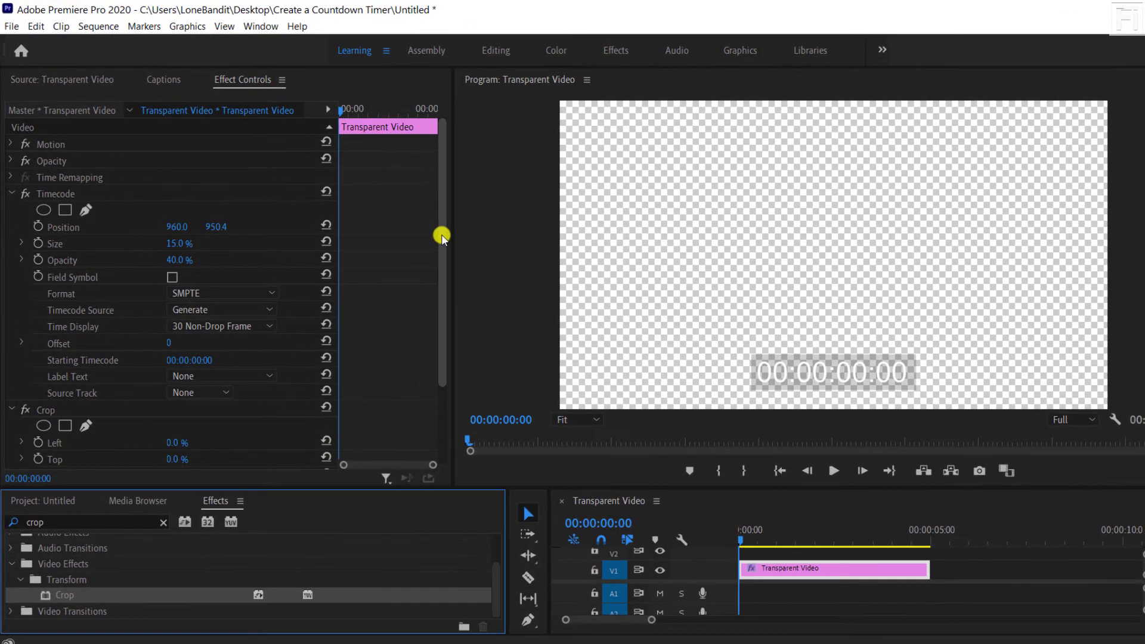
Crop the clip to Left 43.1%, Right 43.3%, Top 80.8%, leaving only the last timecode digits.
{"action": "left_click_drag", "start_coordinate": [431, 230], "coordinate": [441, 346]}
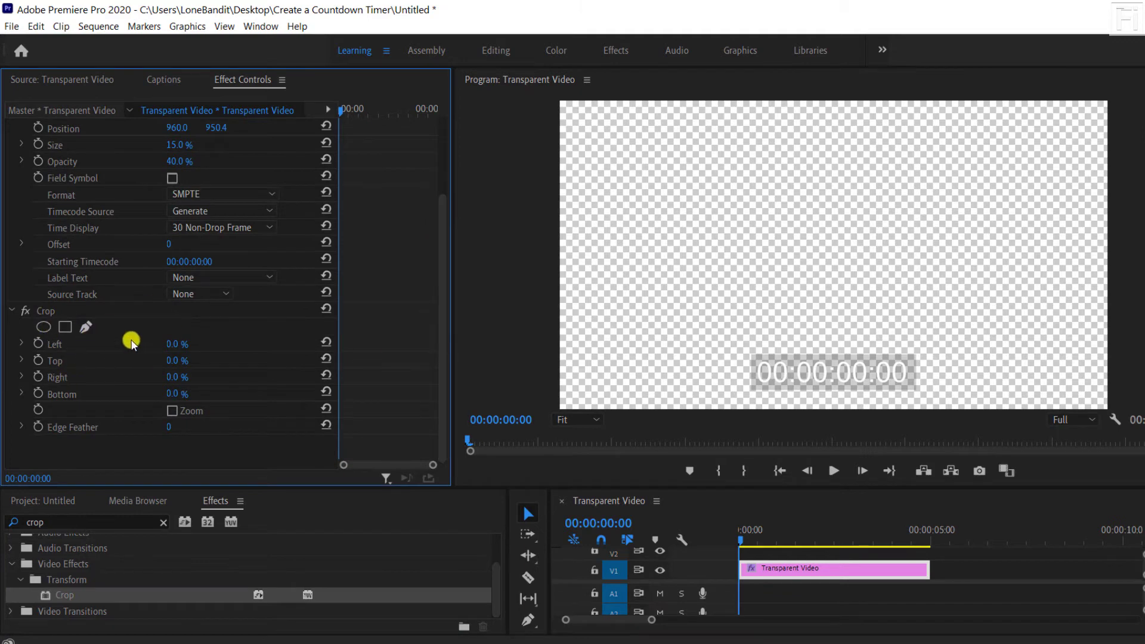
{"action": "left_click", "coordinate": [72, 310]}
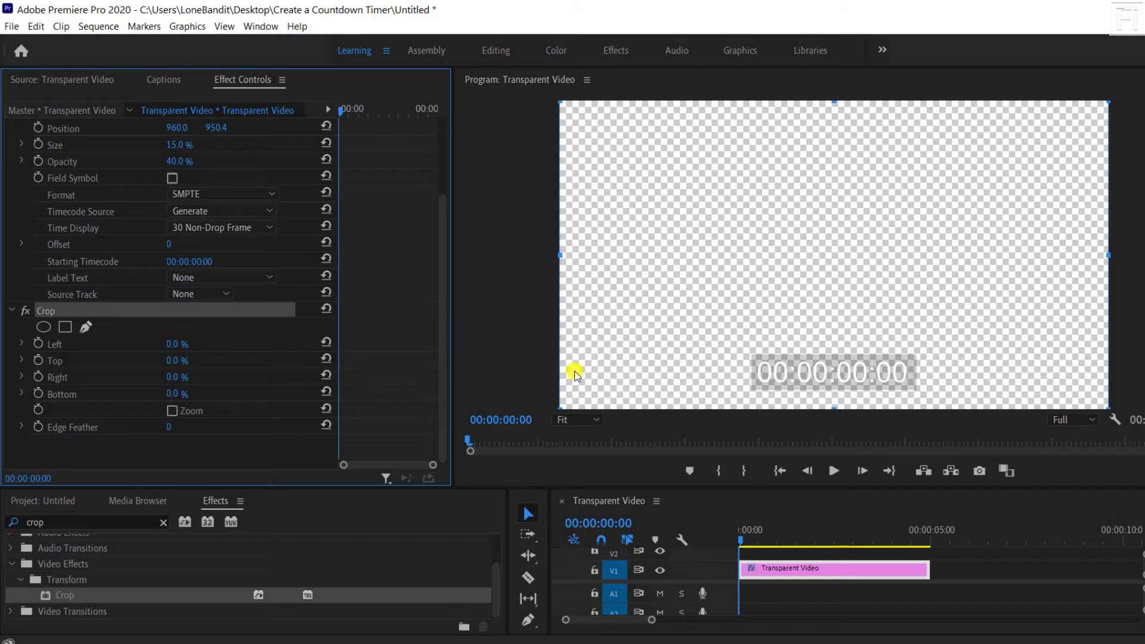
{"action": "left_click_drag", "start_coordinate": [561, 255], "coordinate": [798, 228]}
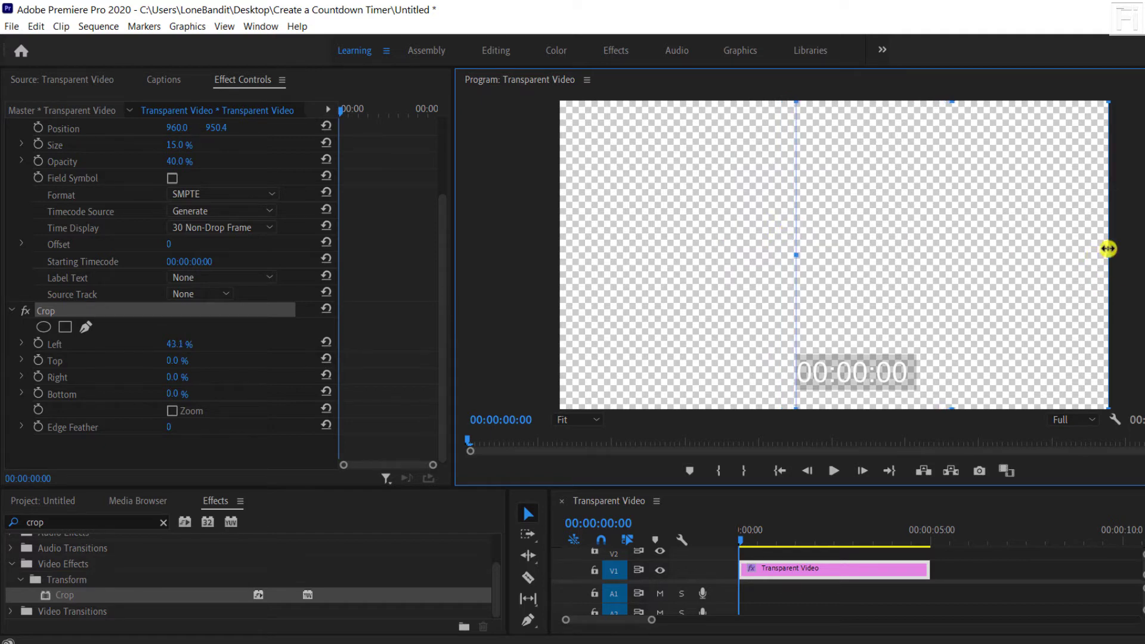
{"action": "left_click_drag", "start_coordinate": [1106, 255], "coordinate": [871, 294]}
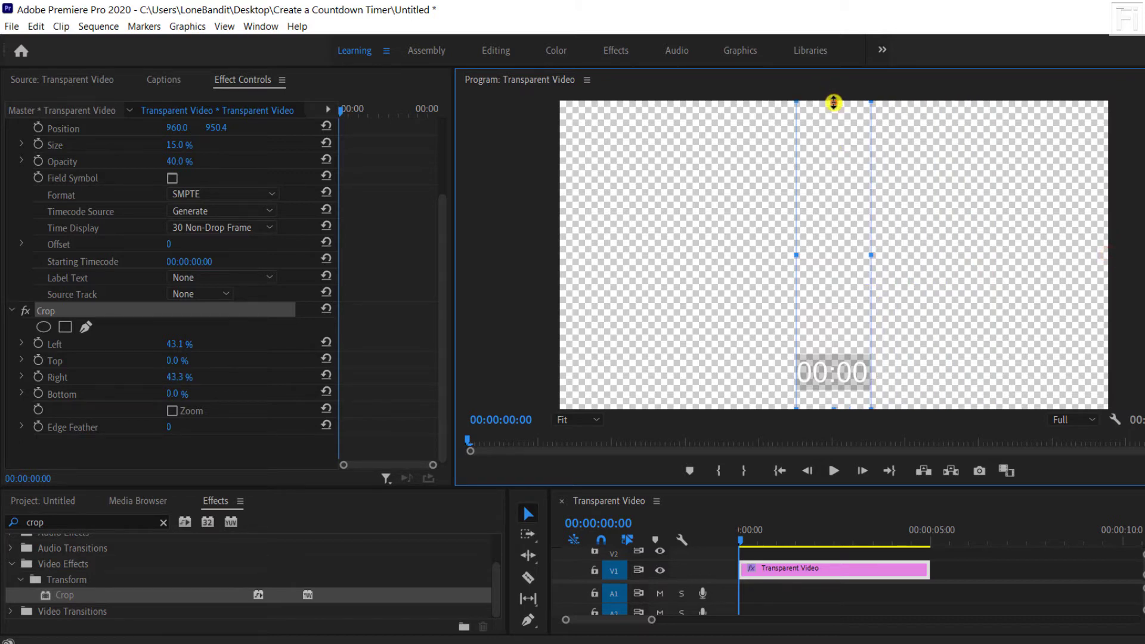
{"action": "left_click_drag", "start_coordinate": [834, 103], "coordinate": [840, 350]}
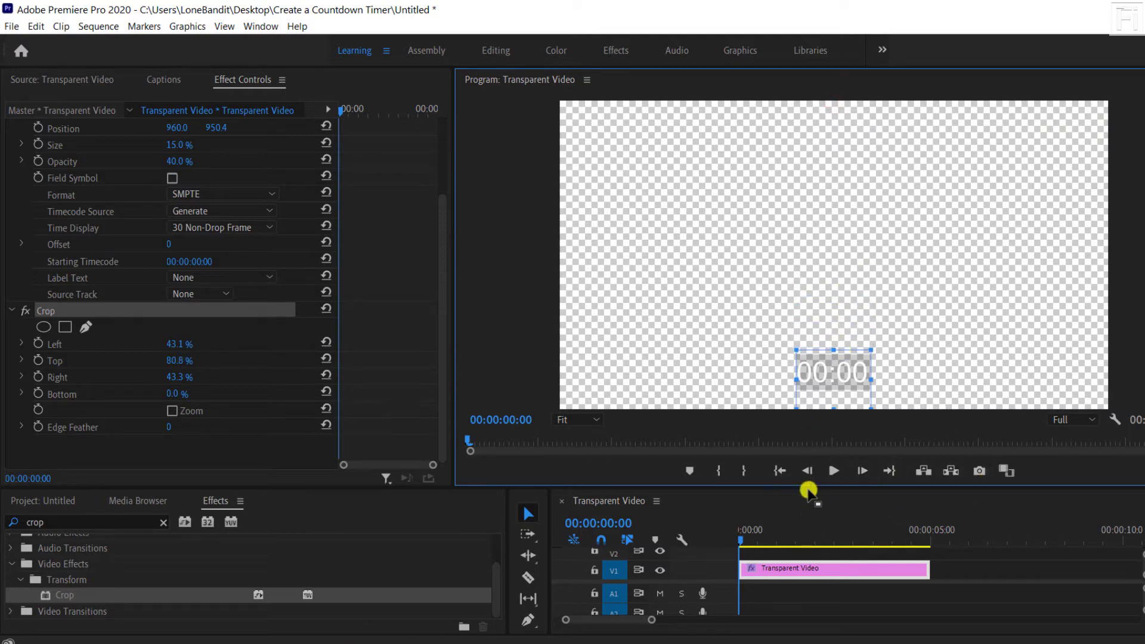
{"action": "left_click", "coordinate": [740, 539]}
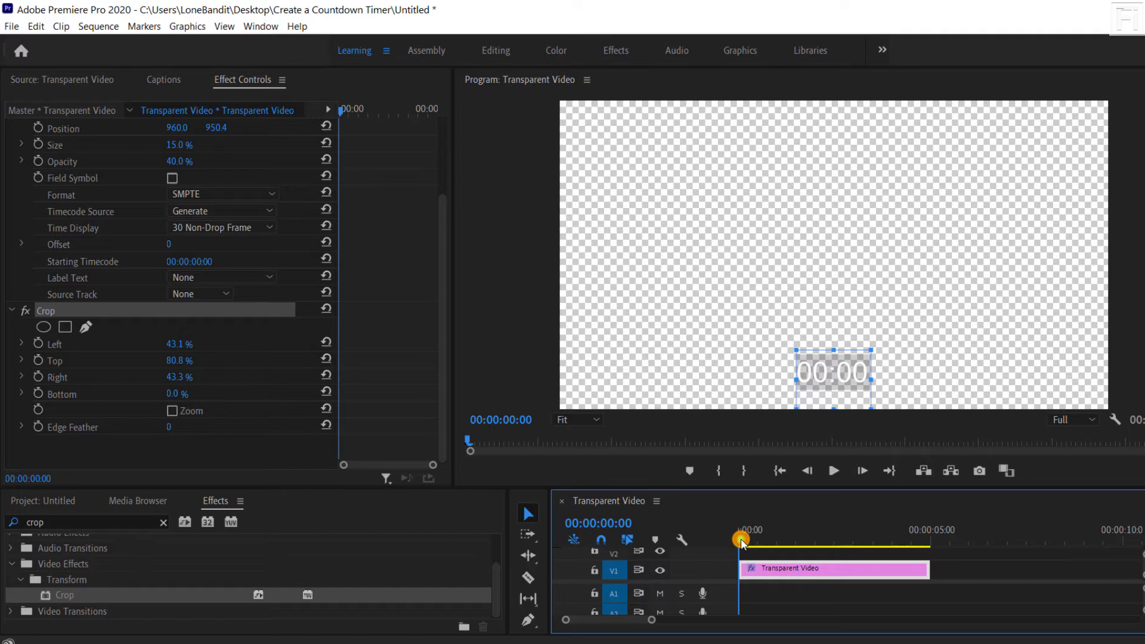
{"action": "left_click_drag", "start_coordinate": [742, 541], "coordinate": [683, 542]}
{"action": "left_click", "coordinate": [759, 504]}
{"action": "left_click", "coordinate": [989, 566]}
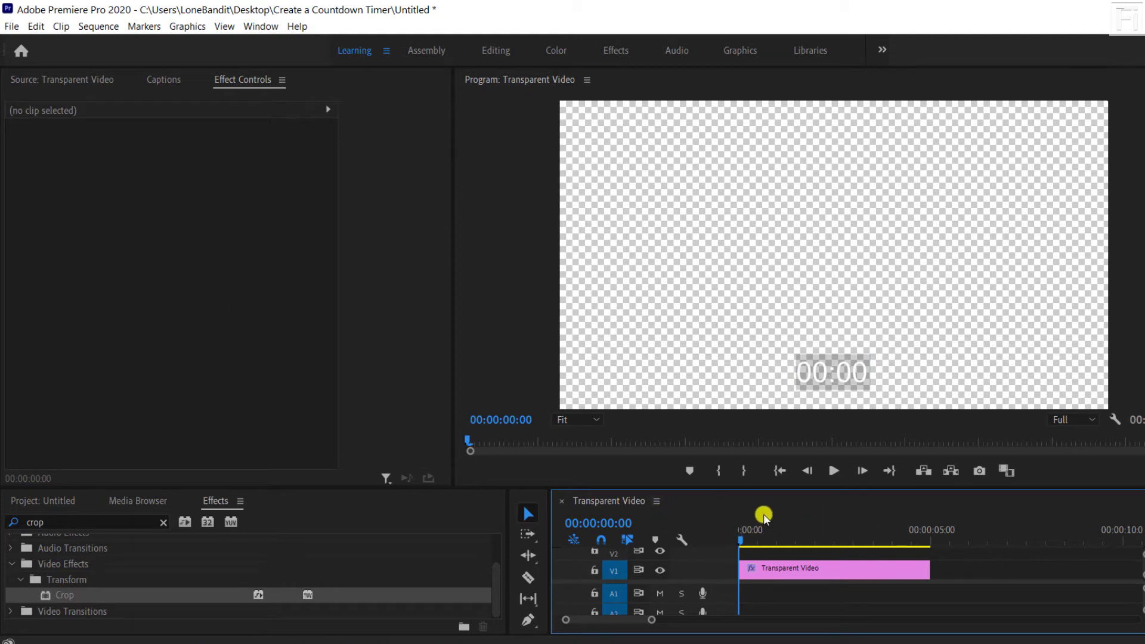
{"action": "left_click_drag", "start_coordinate": [740, 542], "coordinate": [741, 540]}
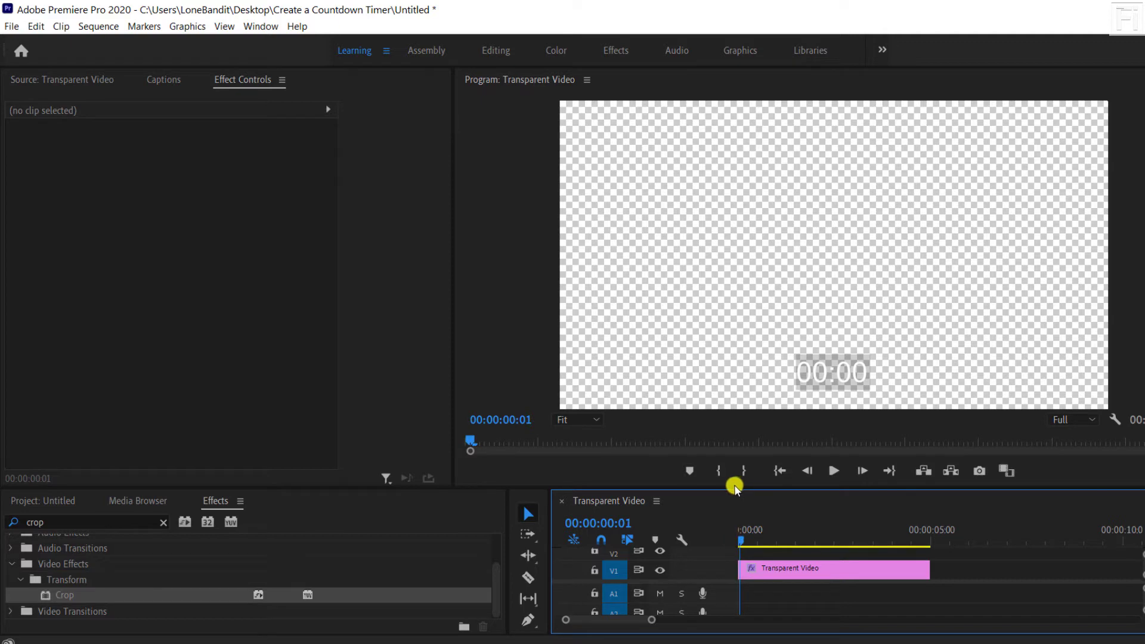
Enlarge the timeline and nest the V1 timecode clip as Nested Sequence 01.
{"action": "left_click_drag", "start_coordinate": [736, 487], "coordinate": [715, 374]}
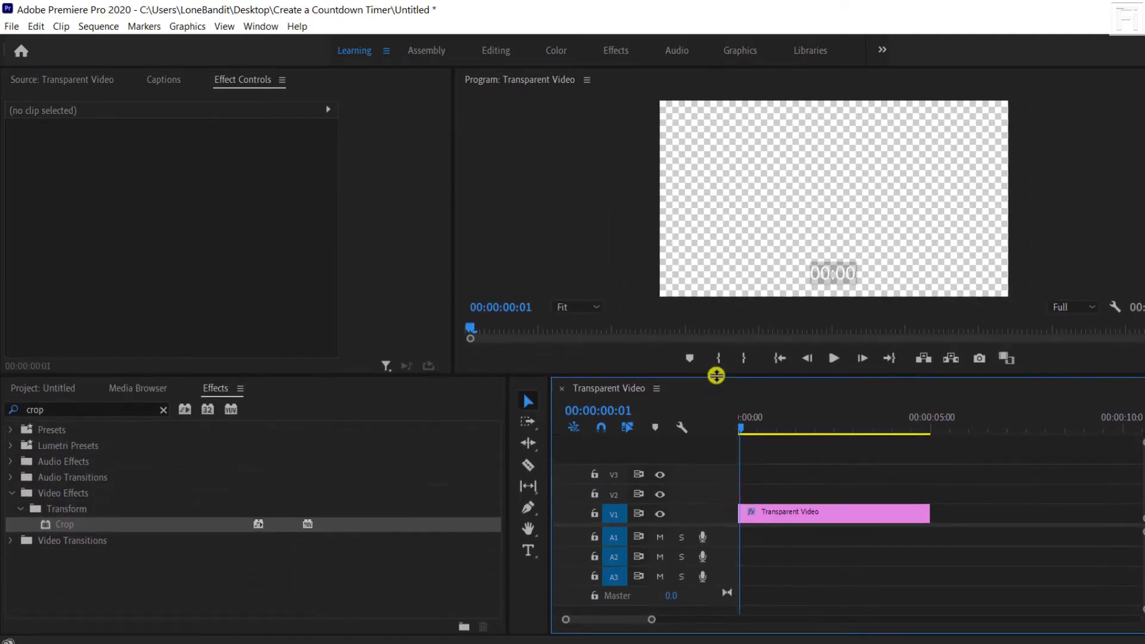
{"action": "left_click", "coordinate": [770, 508]}
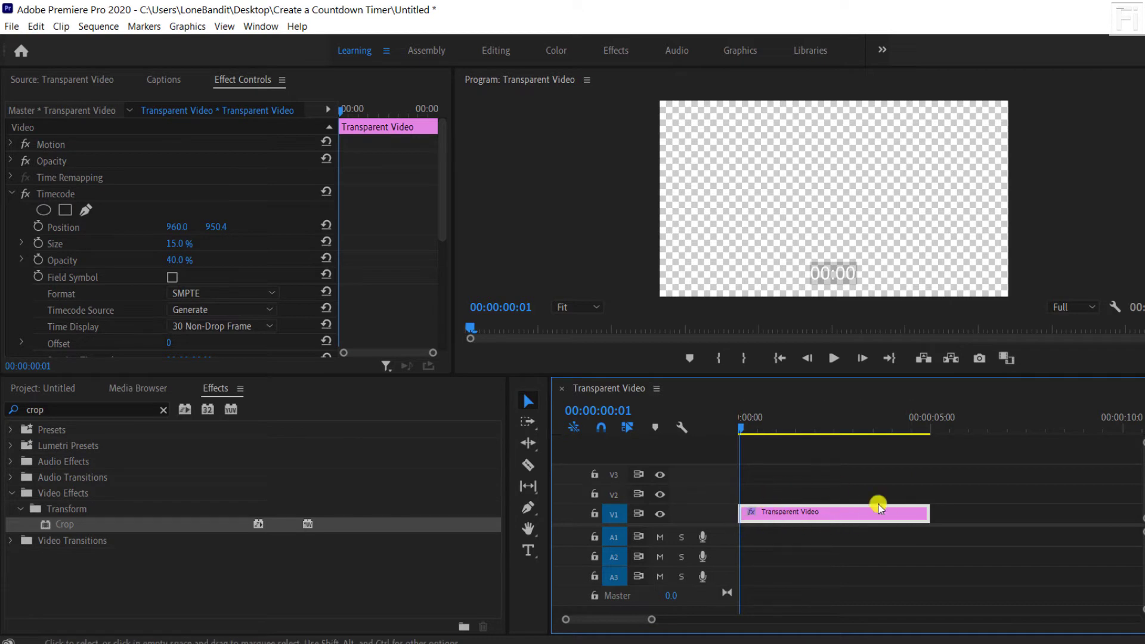
{"action": "right_click", "coordinate": [803, 516]}
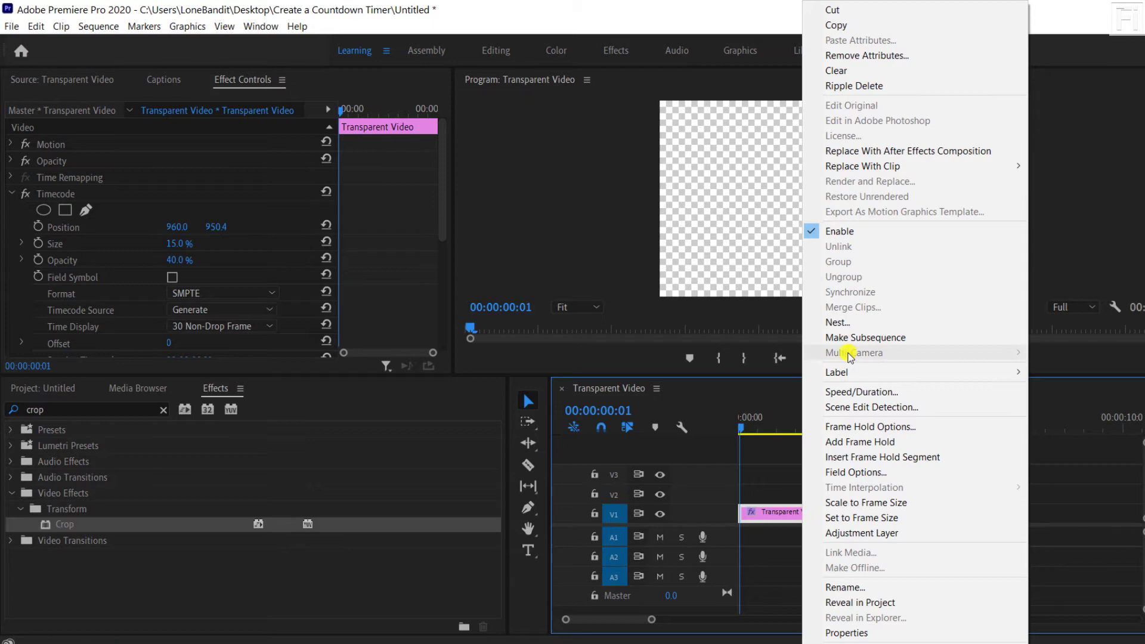
{"action": "left_click", "coordinate": [845, 322]}
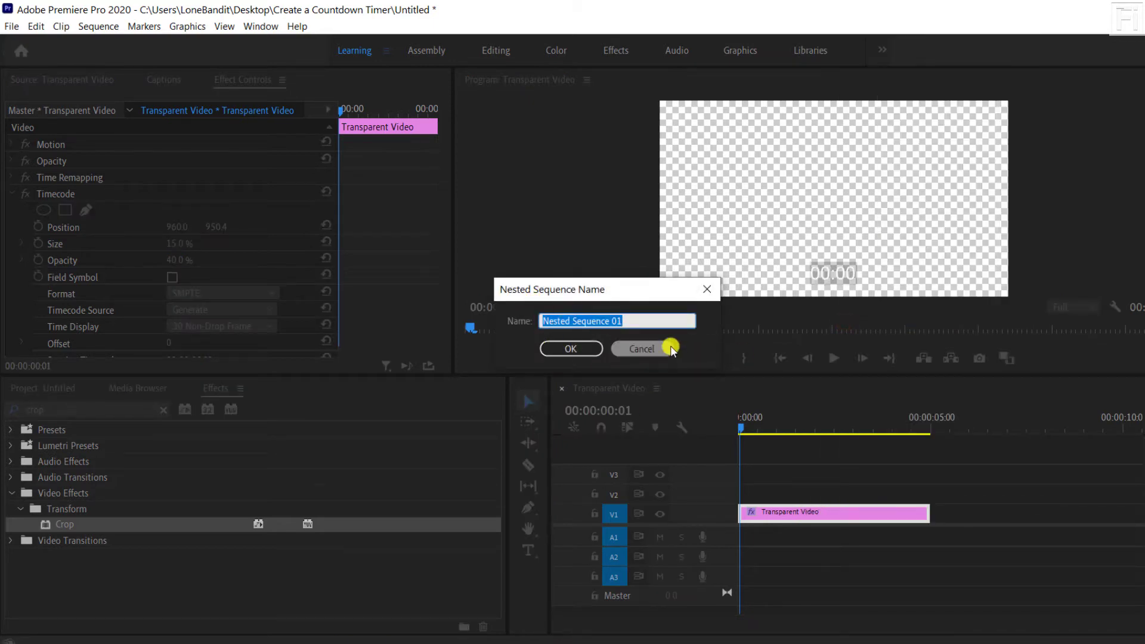
{"action": "left_click", "coordinate": [569, 348]}
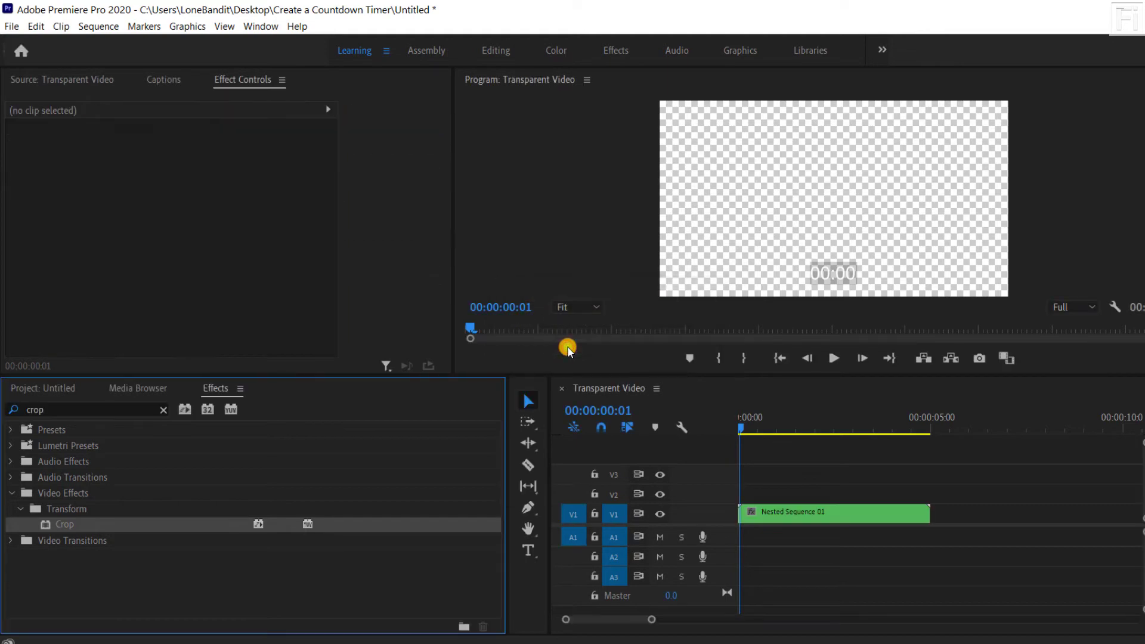
{"action": "left_click", "coordinate": [805, 513]}
Reverse Nested Sequence 01 at -100% speed and play it back to check the countdown from 00:04.
{"action": "right_click", "coordinate": [805, 513]}
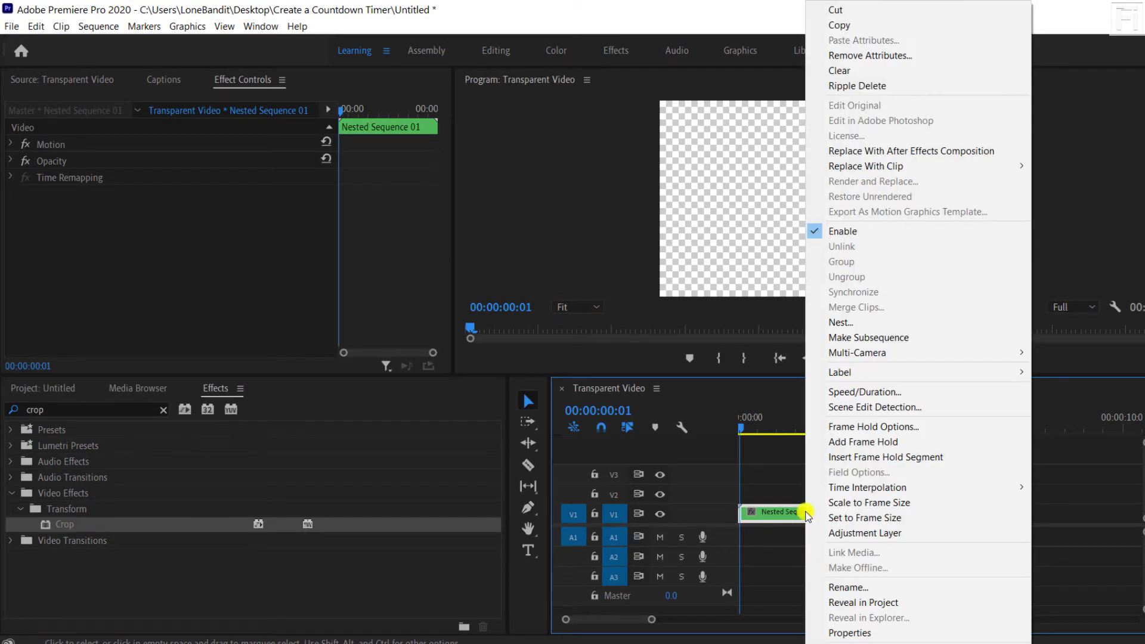
{"action": "left_click", "coordinate": [870, 393]}
{"action": "left_click", "coordinate": [530, 331]}
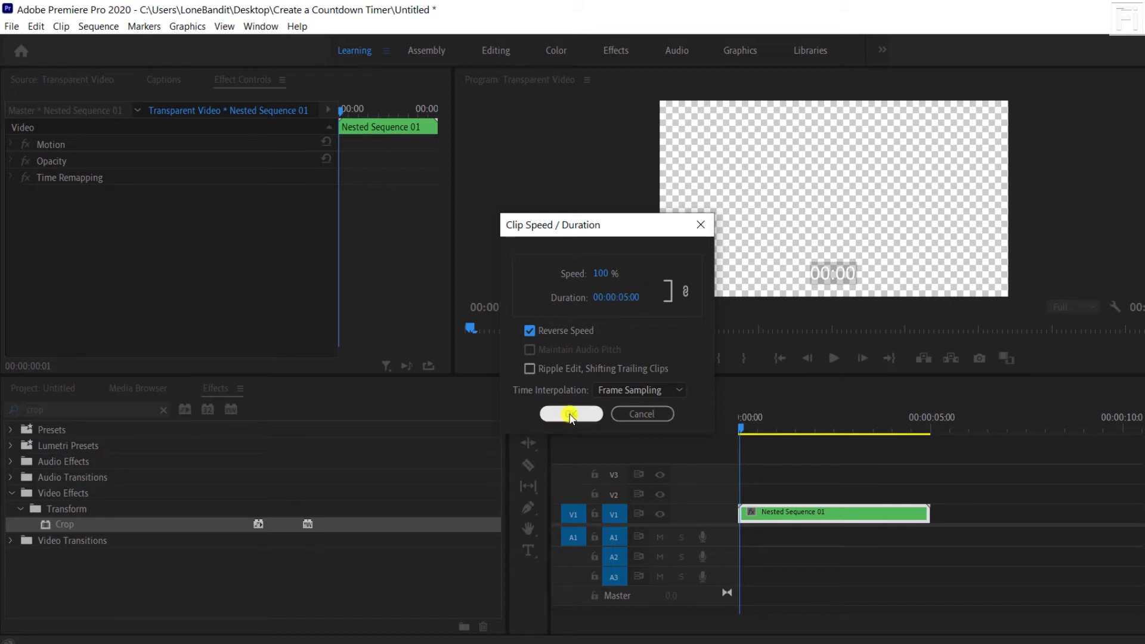
{"action": "left_click", "coordinate": [570, 414]}
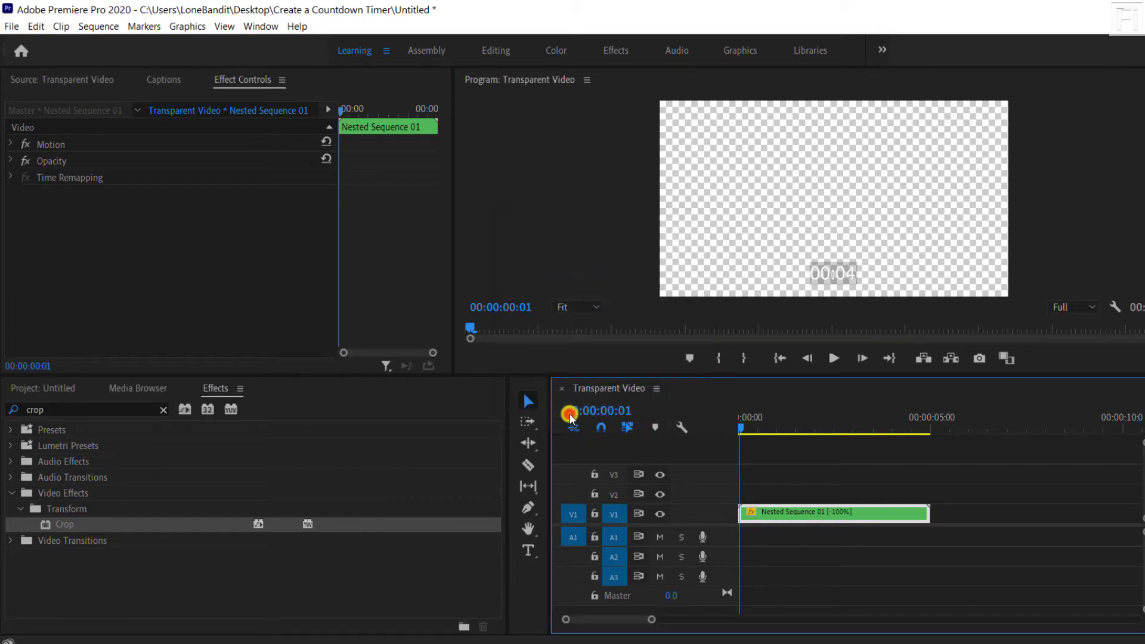
{"action": "left_click", "coordinate": [783, 392]}
{"action": "key", "text": "space"}
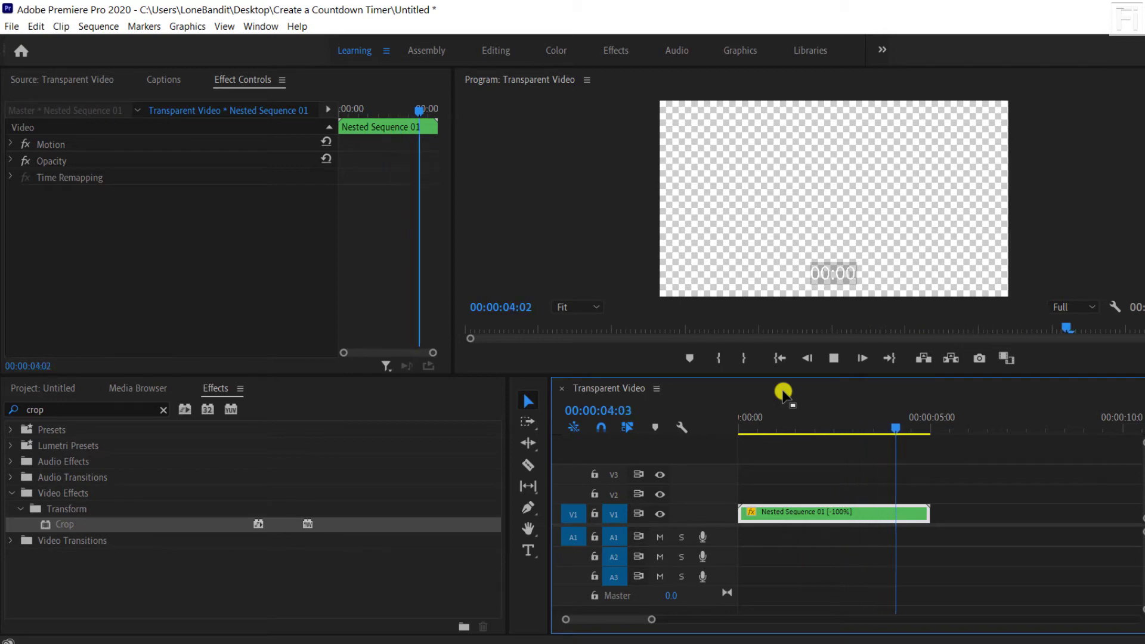
{"action": "key", "text": "Home"}
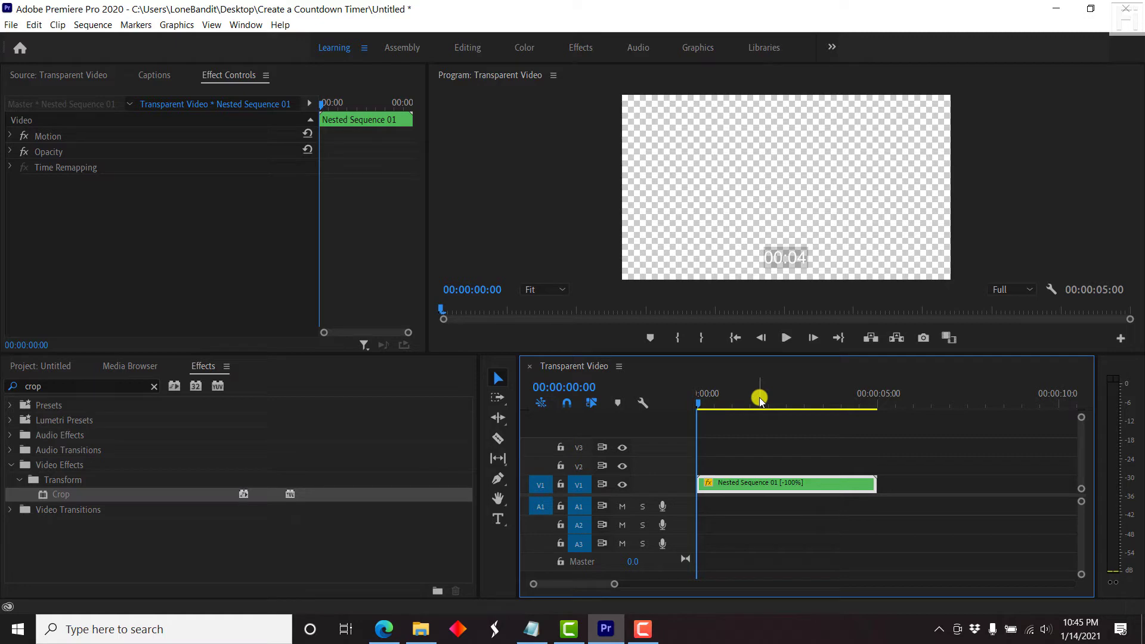
Open Export Settings for the Transparent Video sequence and preview a later countdown frame.
{"action": "left_click", "coordinate": [9, 28]}
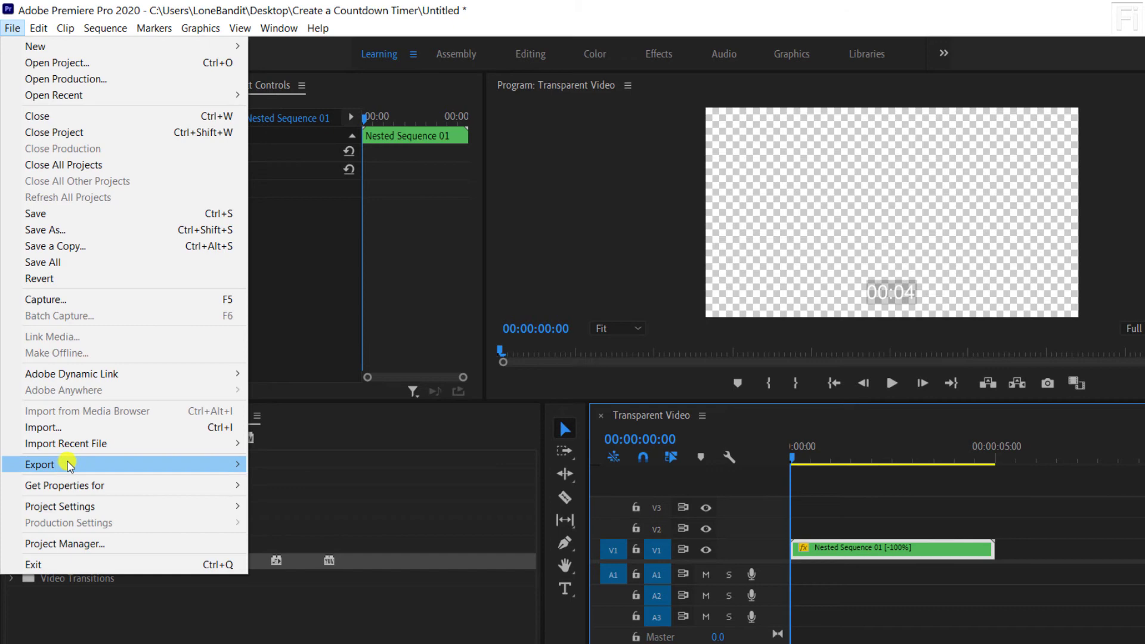
{"action": "left_click", "coordinate": [67, 464]}
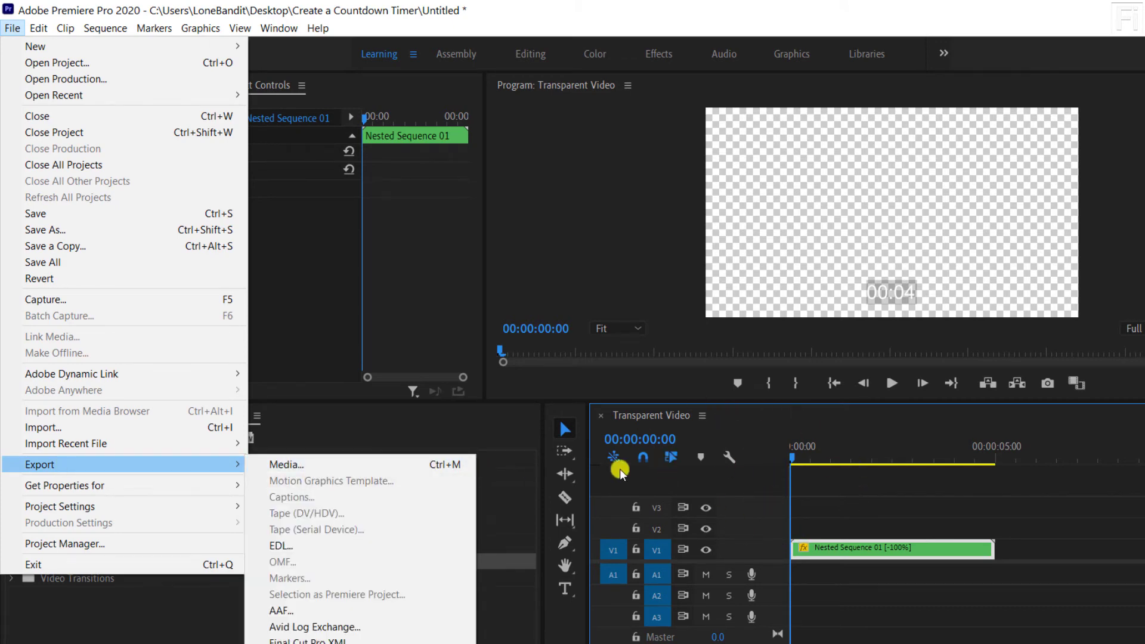
{"action": "key", "text": "ctrl+m"}
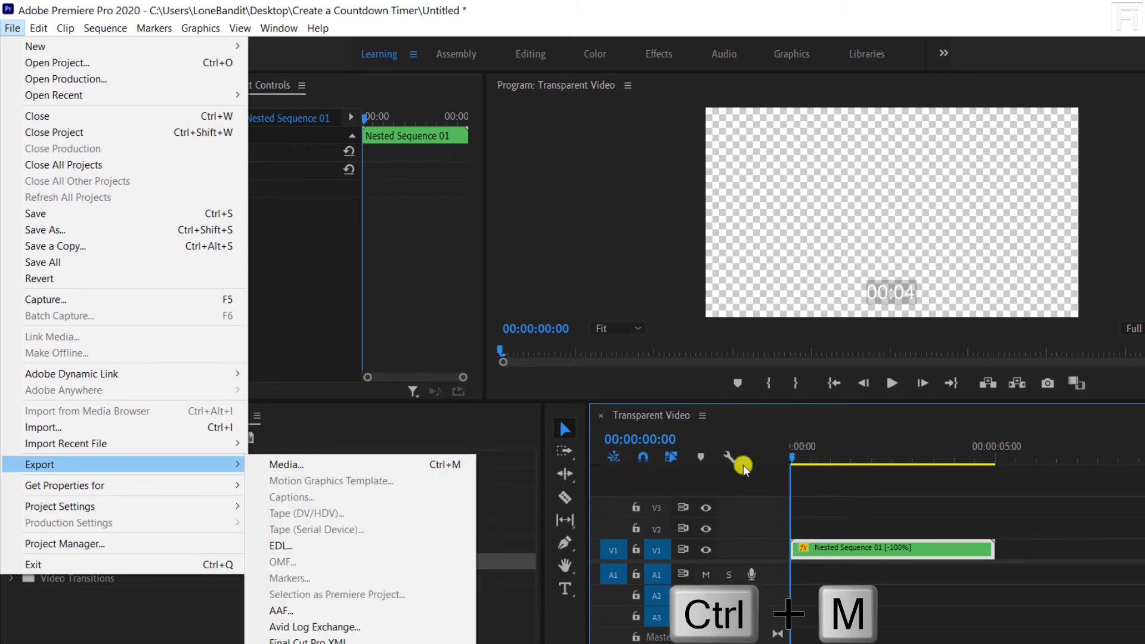
{"action": "left_click", "coordinate": [292, 465]}
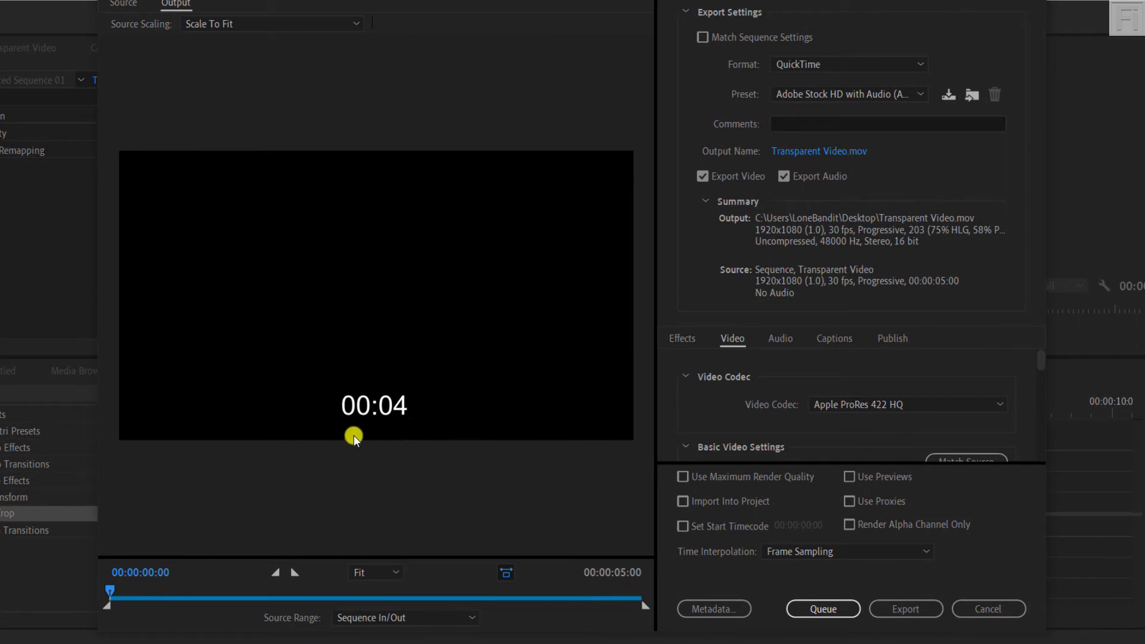
{"action": "left_click_drag", "start_coordinate": [107, 590], "coordinate": [42, 590]}
Set the QuickTime export preset to Apple ProRes 4444 XQ.
{"action": "left_click", "coordinate": [921, 95]}
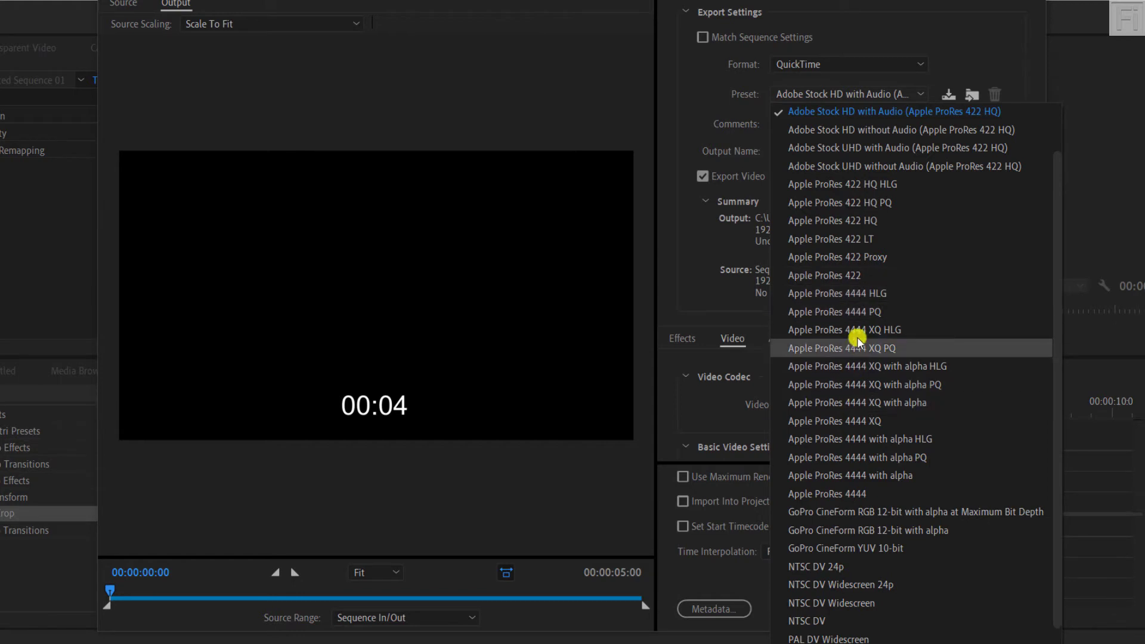
{"action": "left_click", "coordinate": [871, 291]}
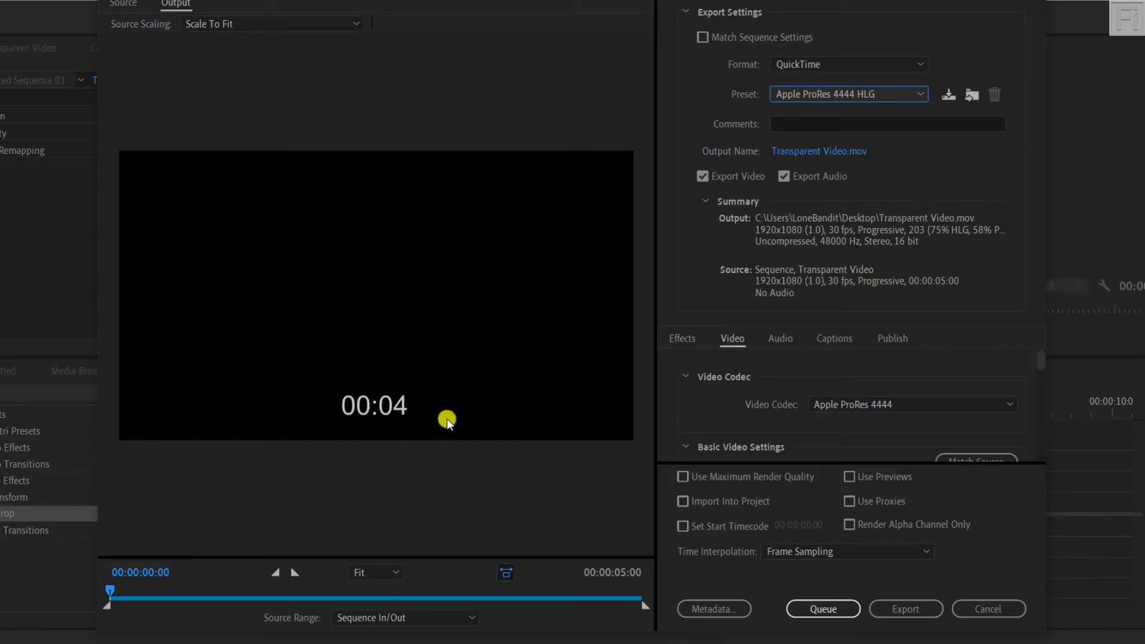
{"action": "left_click", "coordinate": [914, 101]}
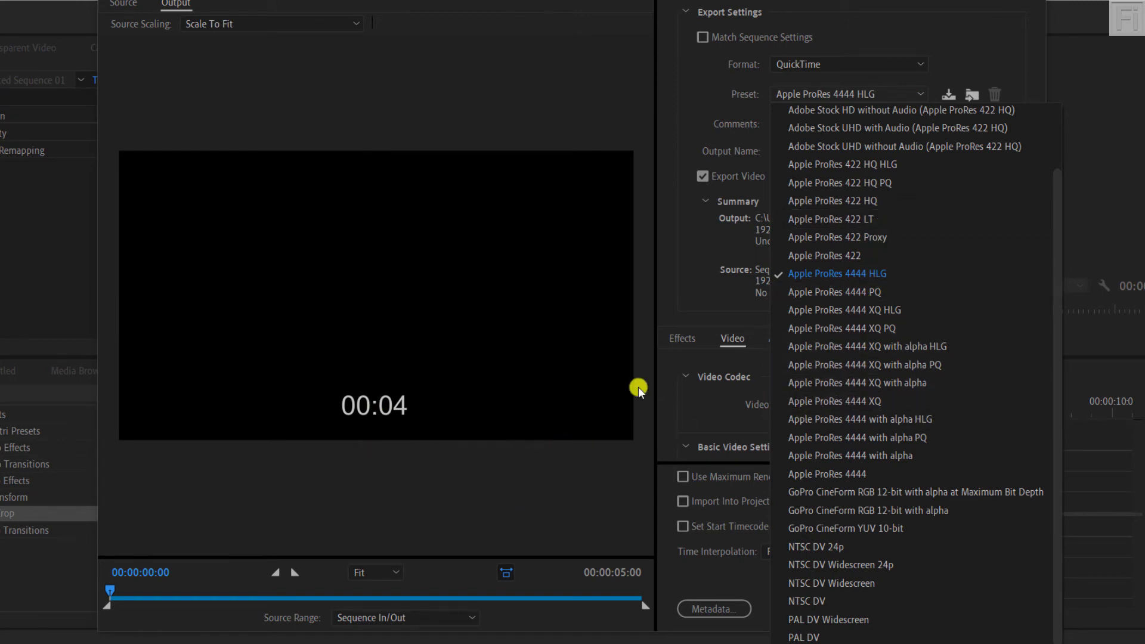
{"action": "left_click", "coordinate": [885, 401]}
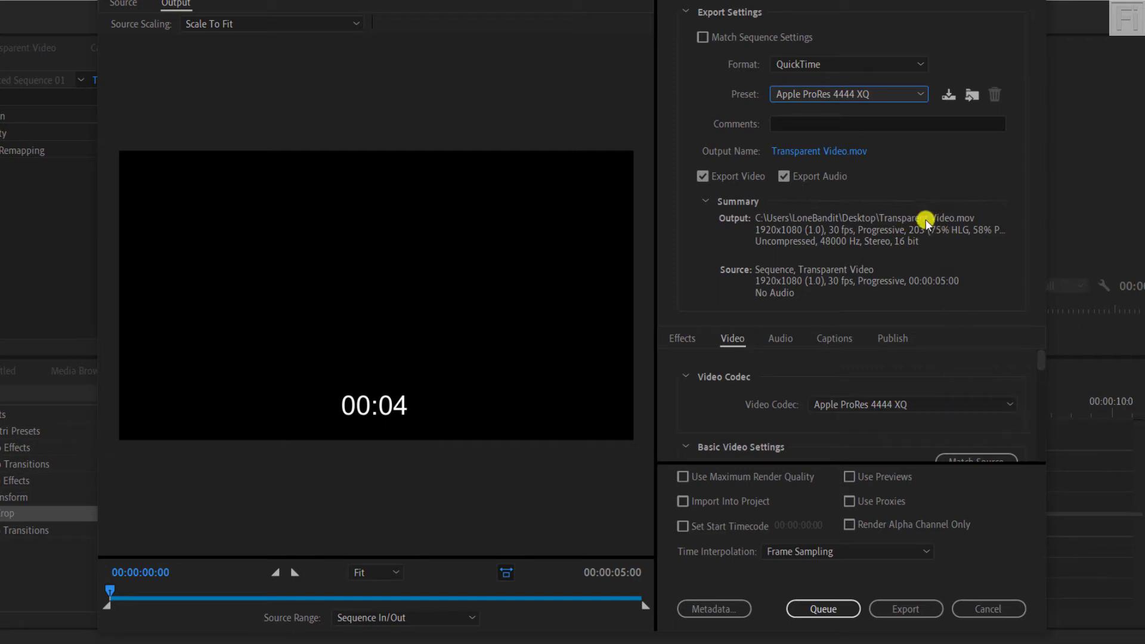
Name the output file Countdown Timer 5 Sec.mov in the Create a Countdown Timer folder.
{"action": "left_click", "coordinate": [823, 152]}
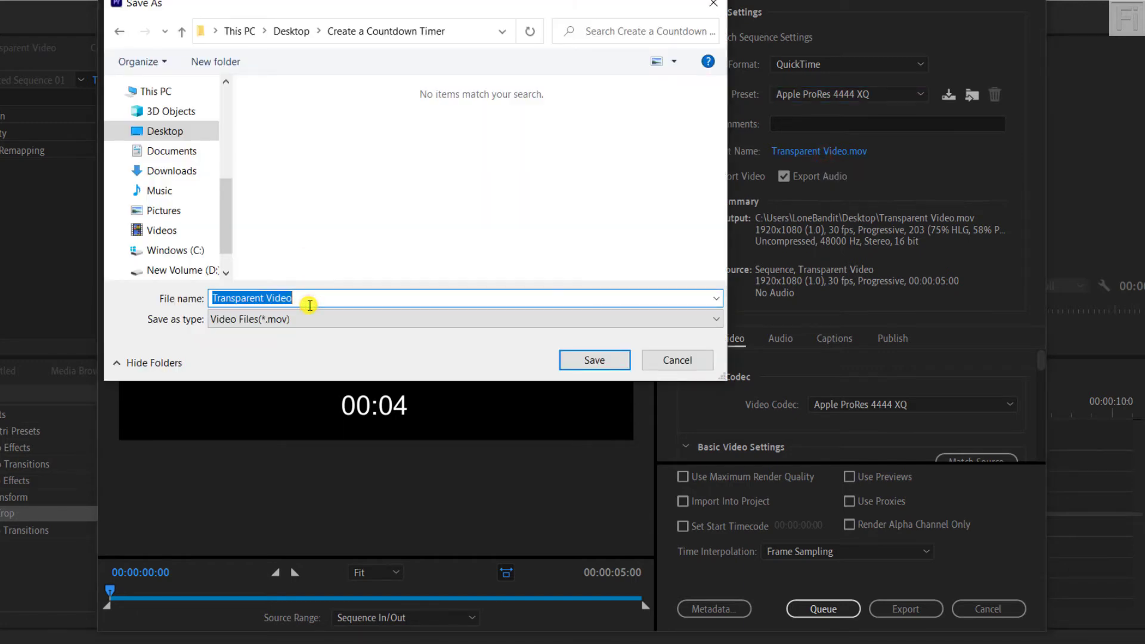
{"action": "type", "text": "Countdown Timer 5 Sec"}
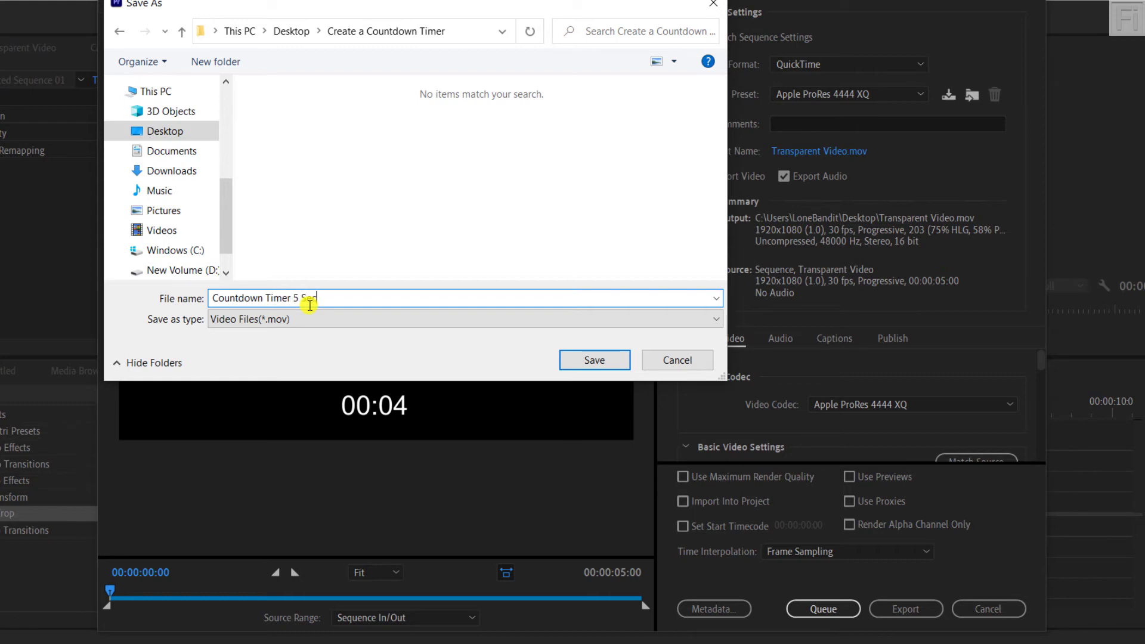
{"action": "key", "text": "Return"}
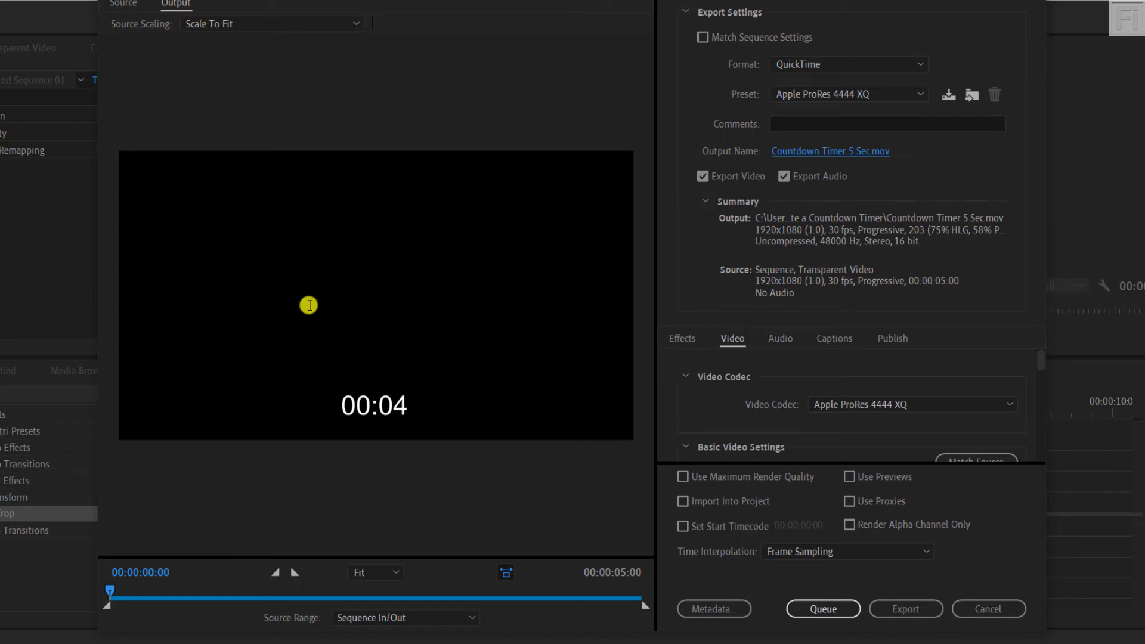
Turn off audio export and set video Depth to 16-bpc + alpha.
{"action": "left_click", "coordinate": [784, 177]}
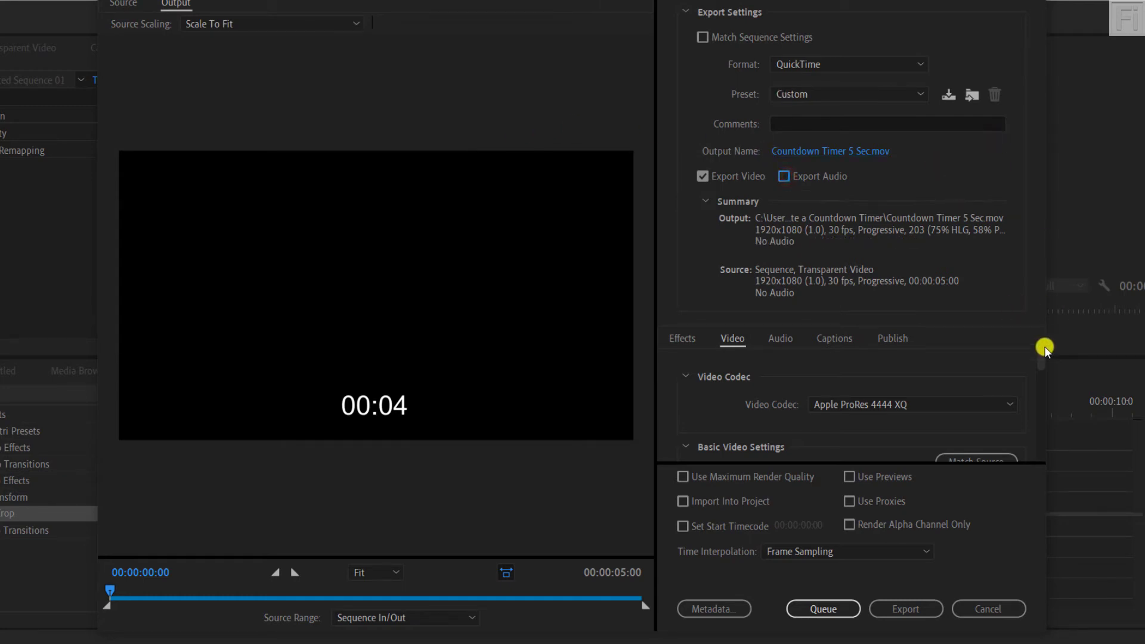
{"action": "left_click_drag", "start_coordinate": [1042, 362], "coordinate": [1041, 354]}
{"action": "left_click", "coordinate": [966, 404]}
{"action": "left_click", "coordinate": [1027, 406]}
{"action": "scroll", "coordinate": [1040, 359], "scroll_direction": "down", "scroll_amount": 3}
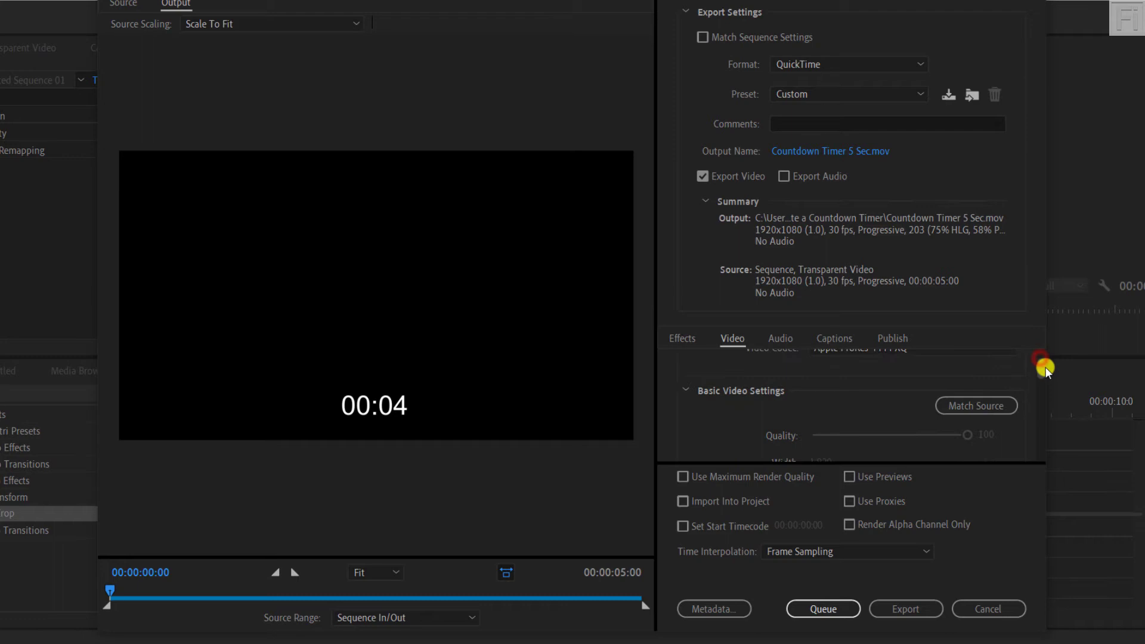
{"action": "left_click_drag", "start_coordinate": [1047, 366], "coordinate": [1043, 410]}
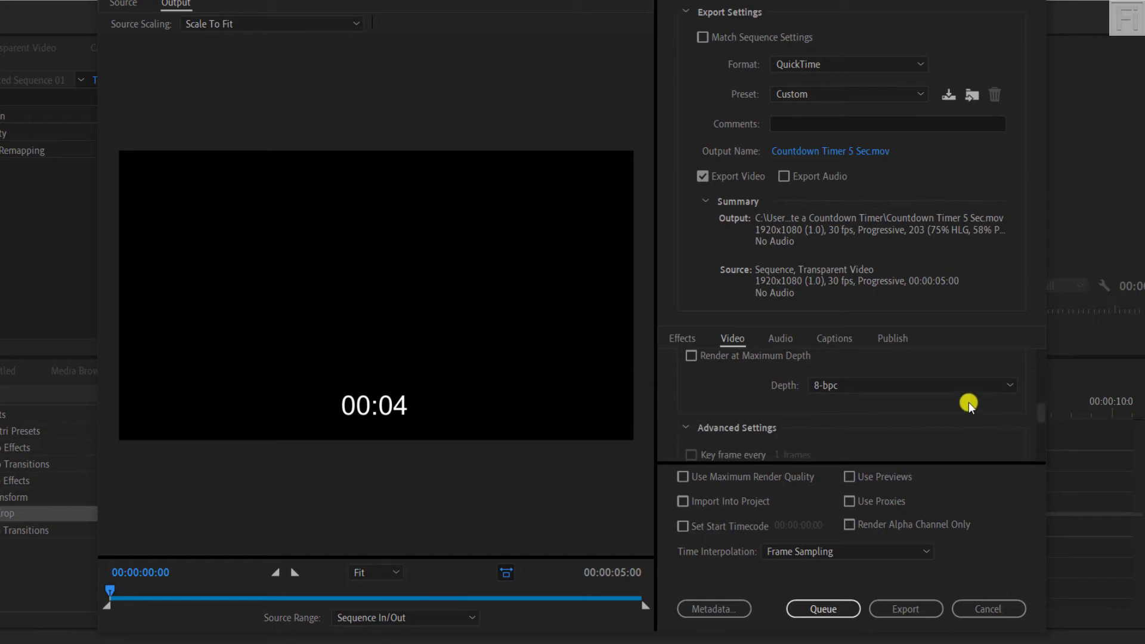
{"action": "left_click", "coordinate": [848, 386]}
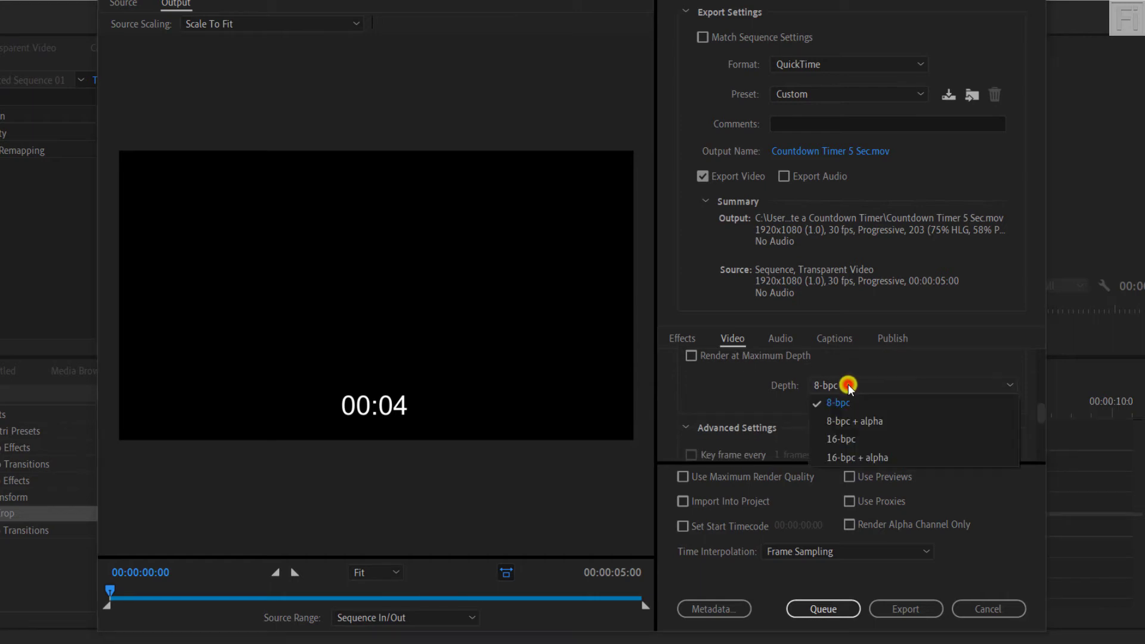
{"action": "left_click", "coordinate": [905, 455]}
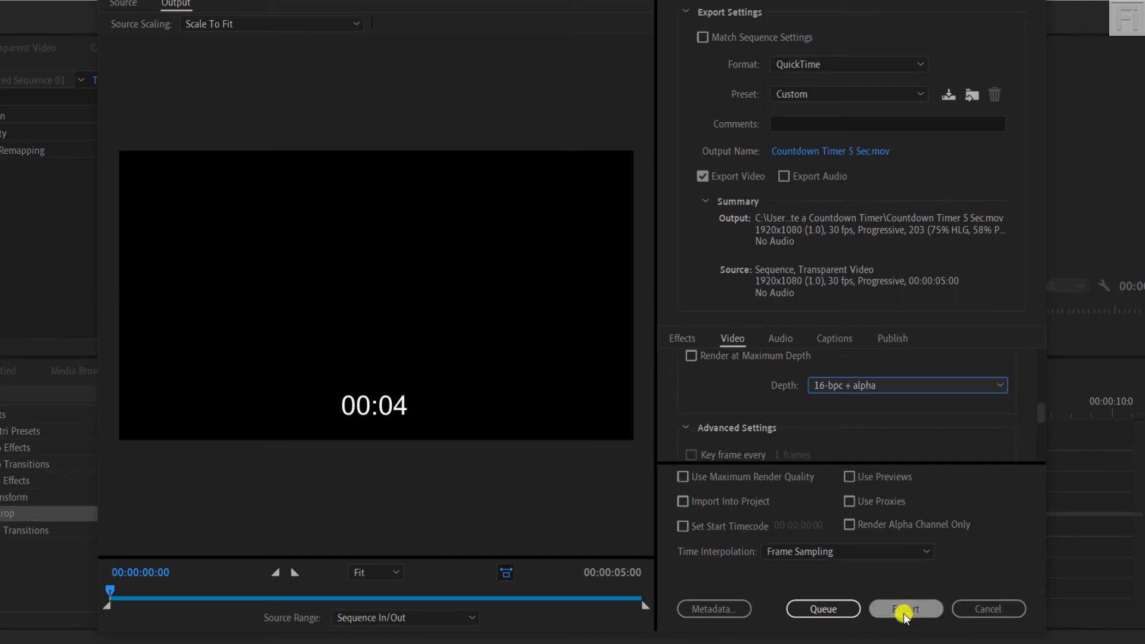
Export Countdown Timer 5 Sec.mov, dismiss the success message, and open its folder.
{"action": "left_click", "coordinate": [904, 611]}
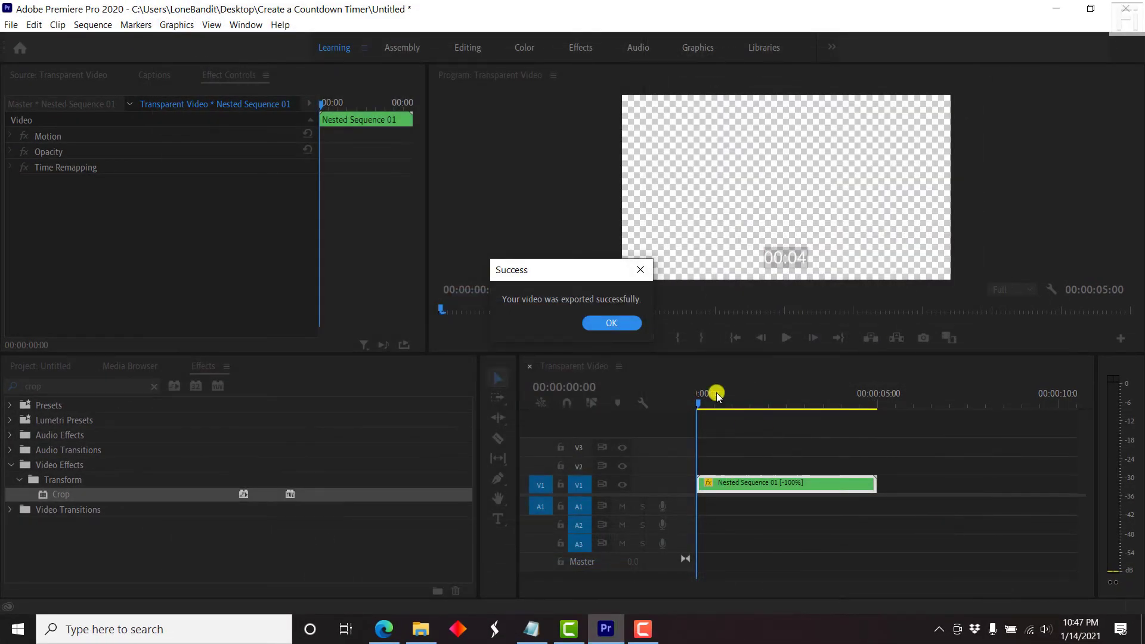
{"action": "left_click", "coordinate": [597, 323]}
{"action": "left_click", "coordinate": [420, 629]}
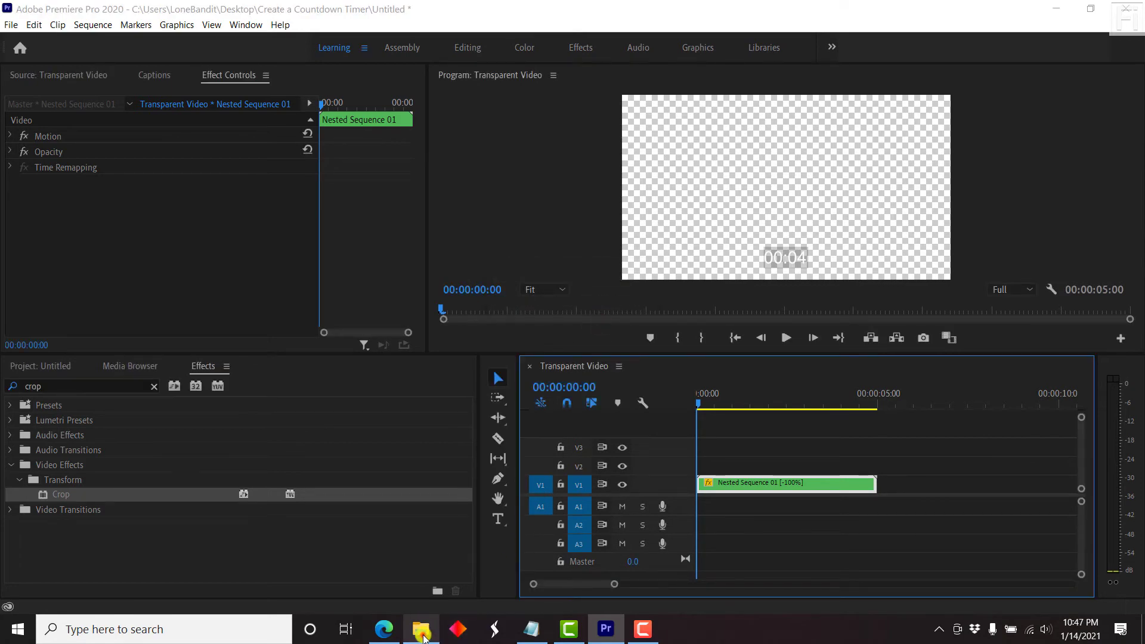
Maximize the Create a Countdown Timer folder and bring up actions for Countdown Timer 5 Sec.mov.
{"action": "left_click", "coordinate": [828, 399]}
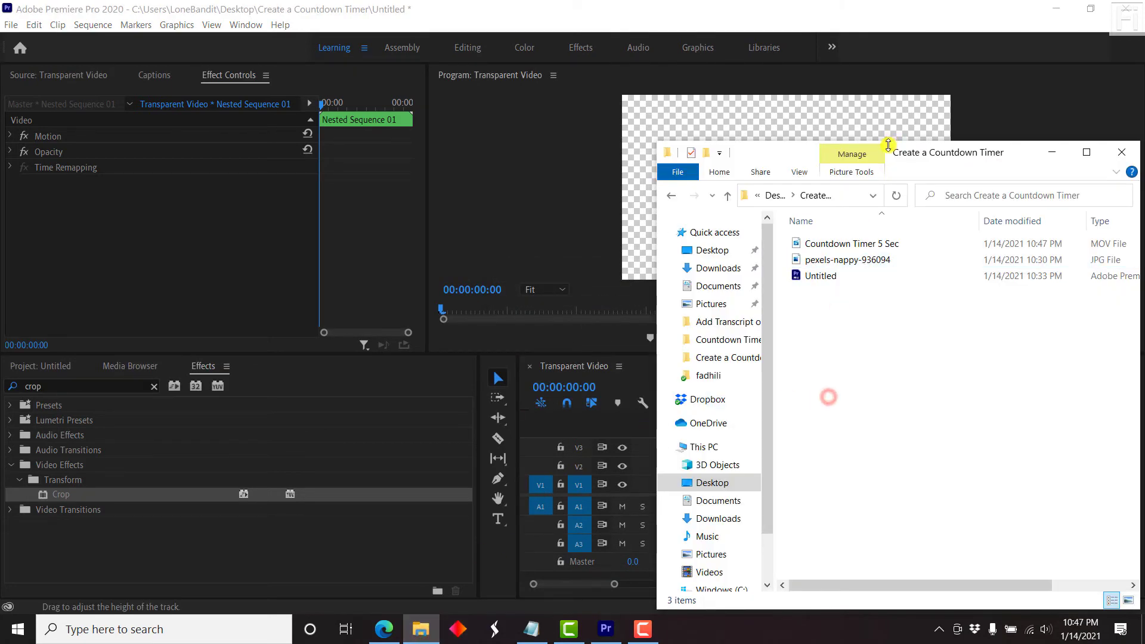
{"action": "left_click_drag", "start_coordinate": [904, 155], "coordinate": [613, 142]}
{"action": "left_click", "coordinate": [795, 139]}
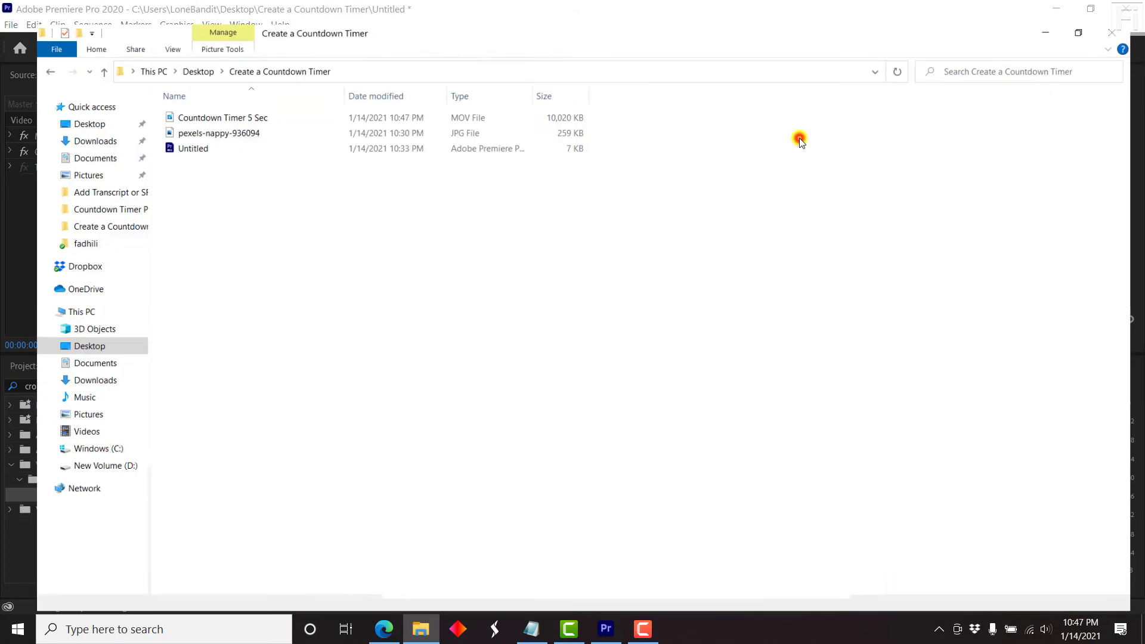
{"action": "left_click", "coordinate": [209, 104]}
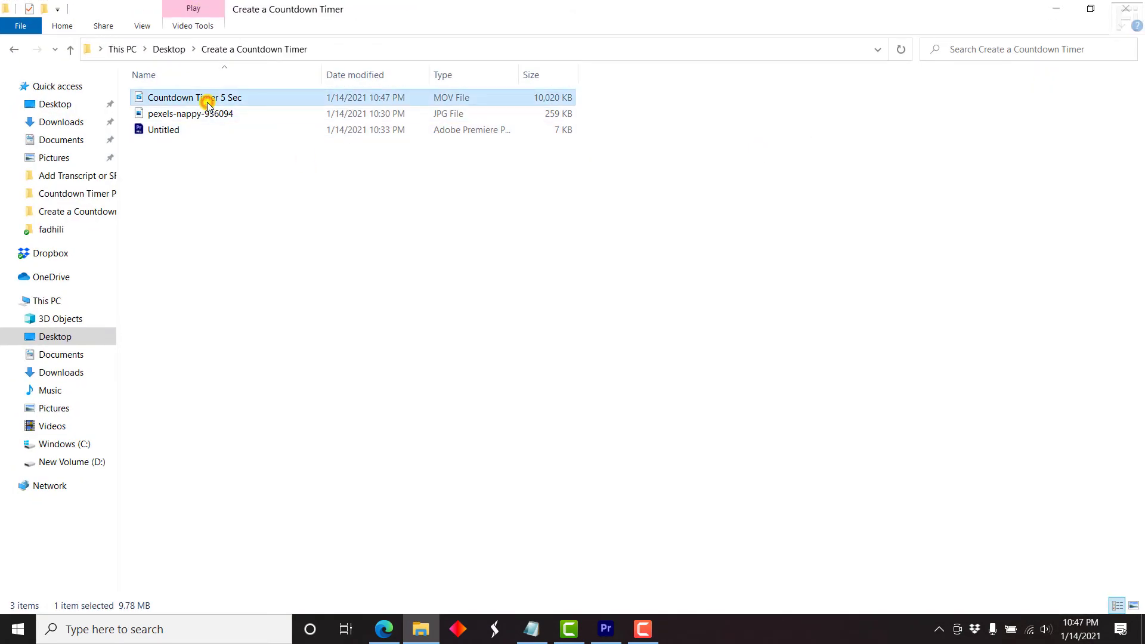
{"action": "right_click", "coordinate": [208, 105]}
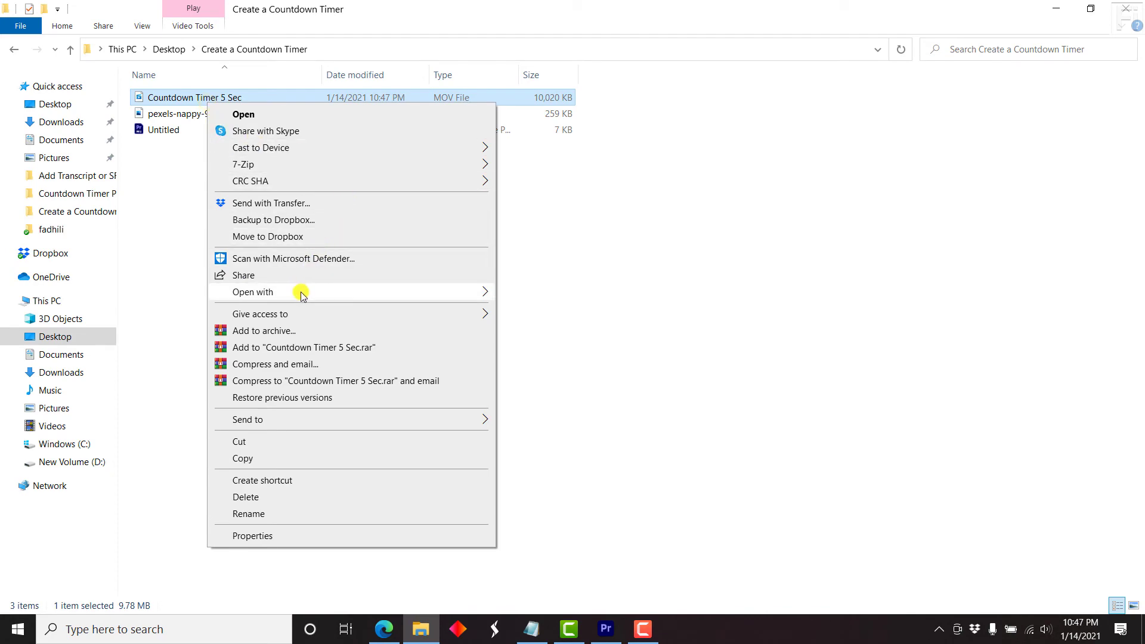
Play Countdown Timer 5 Sec.mov in VLC media player, then close VLC after the countdown.
{"action": "mouse_move", "coordinate": [301, 295]}
{"action": "left_click", "coordinate": [561, 325]}
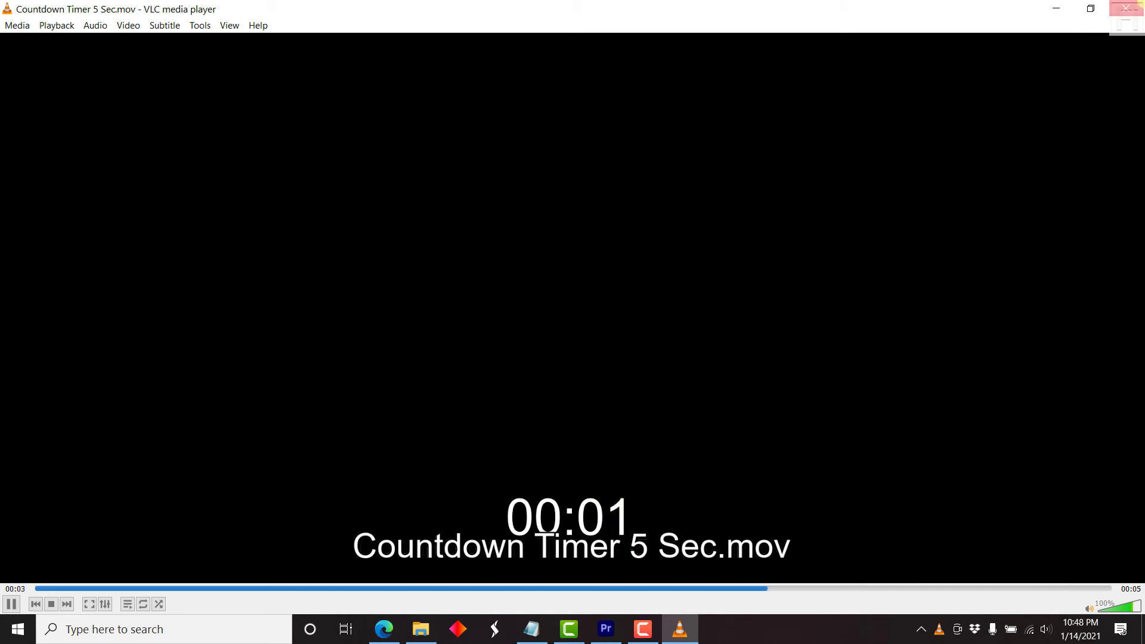
{"action": "left_click", "coordinate": [1125, 9]}
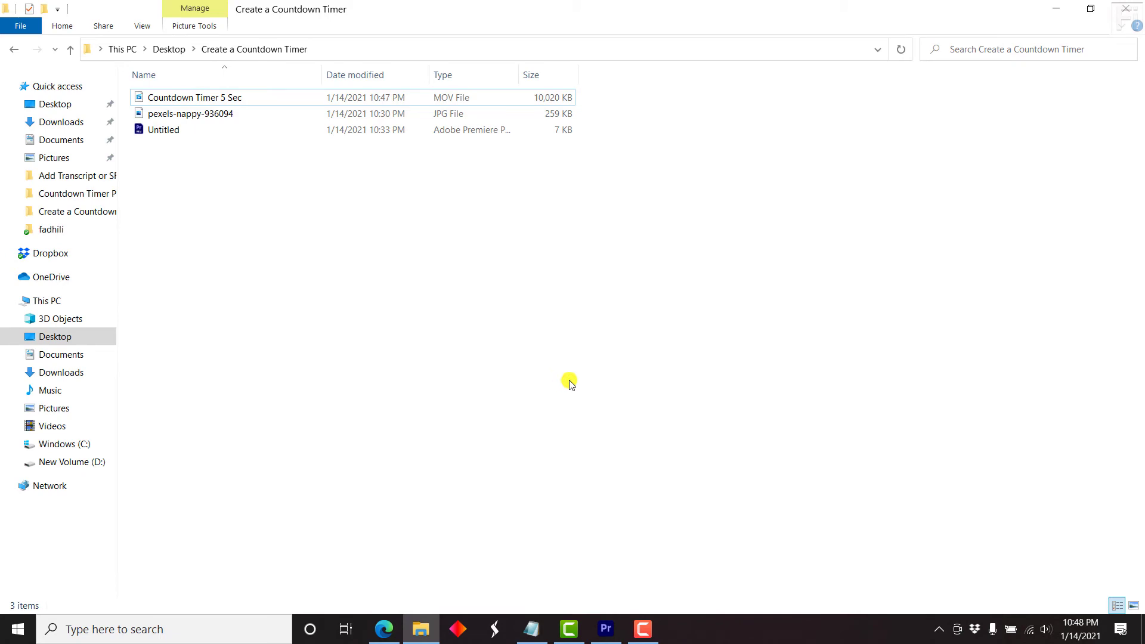
In Camtasia, import the sprinter photo and Countdown Timer 5 Sec video, placing the photo on Track 1.
{"action": "left_click", "coordinate": [569, 629]}
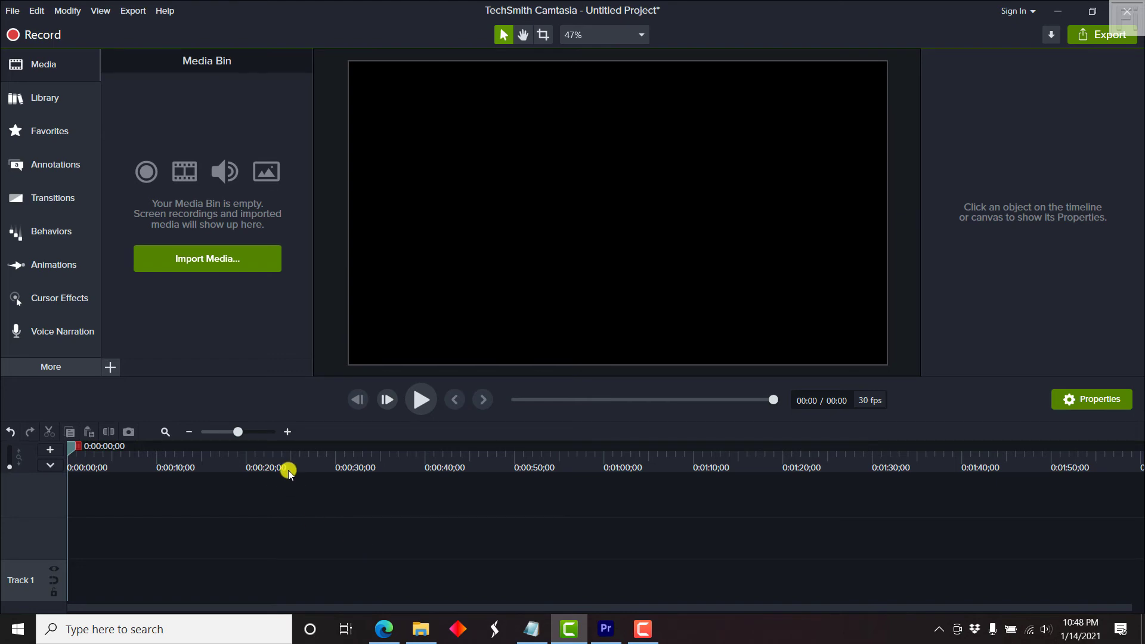
{"action": "left_click", "coordinate": [204, 262]}
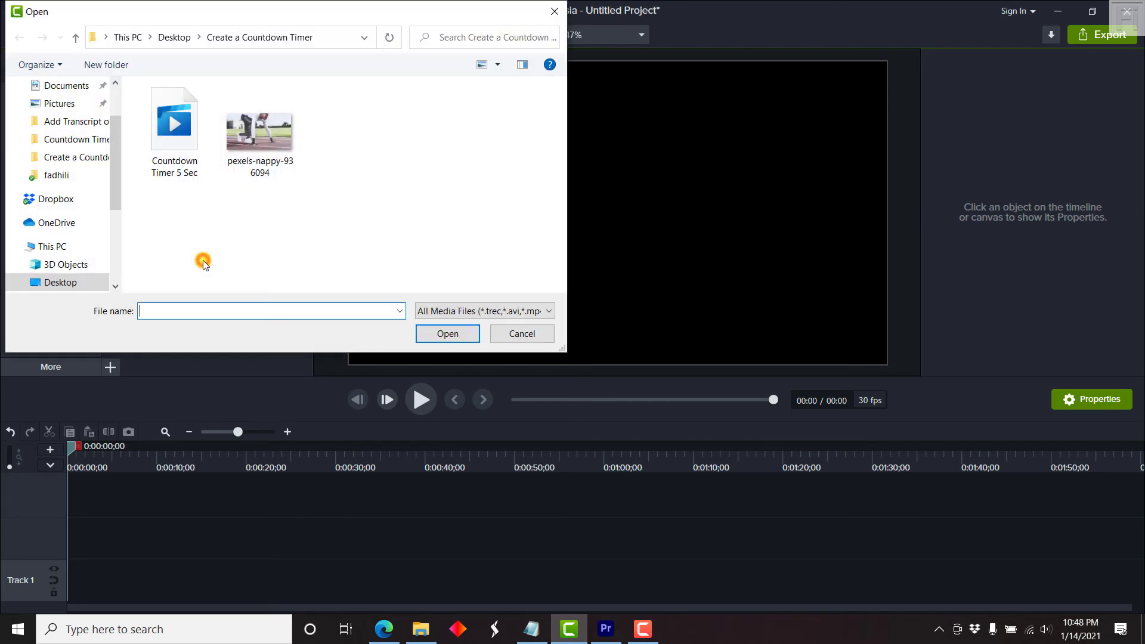
{"action": "left_click", "coordinate": [340, 204]}
{"action": "left_click_drag", "start_coordinate": [286, 207], "coordinate": [156, 114]}
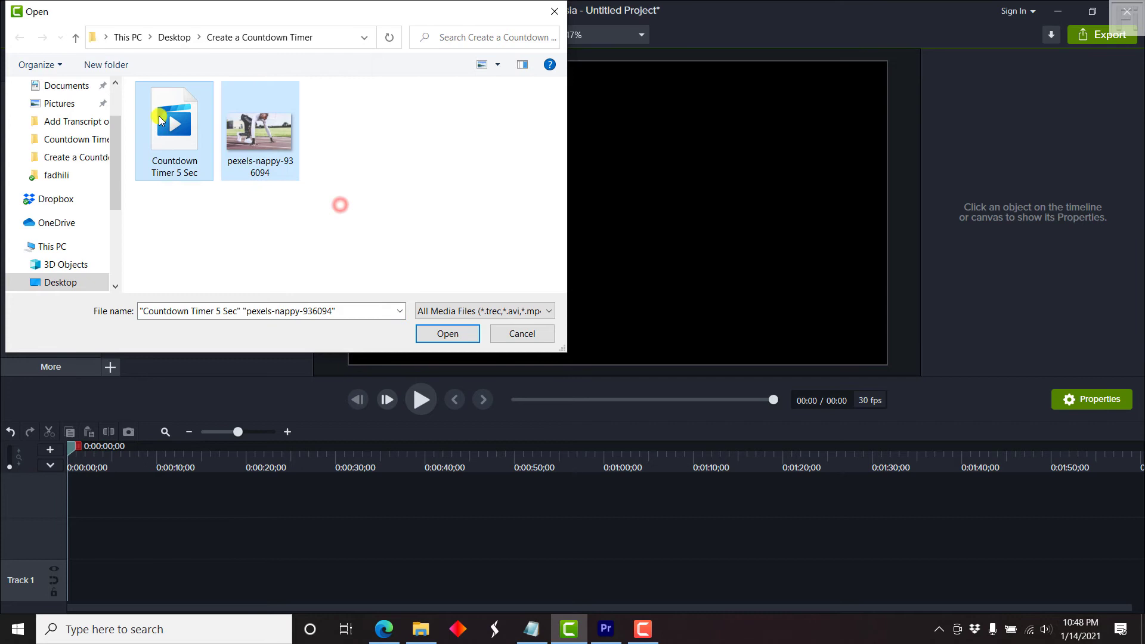
{"action": "left_click", "coordinate": [428, 326]}
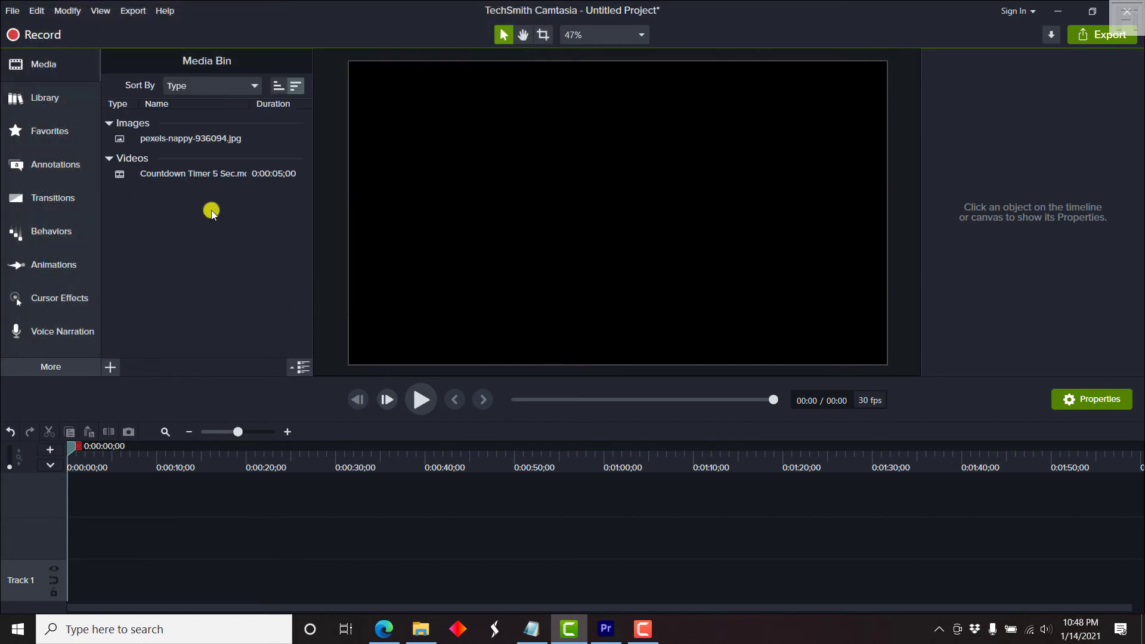
{"action": "right_click", "coordinate": [158, 138]}
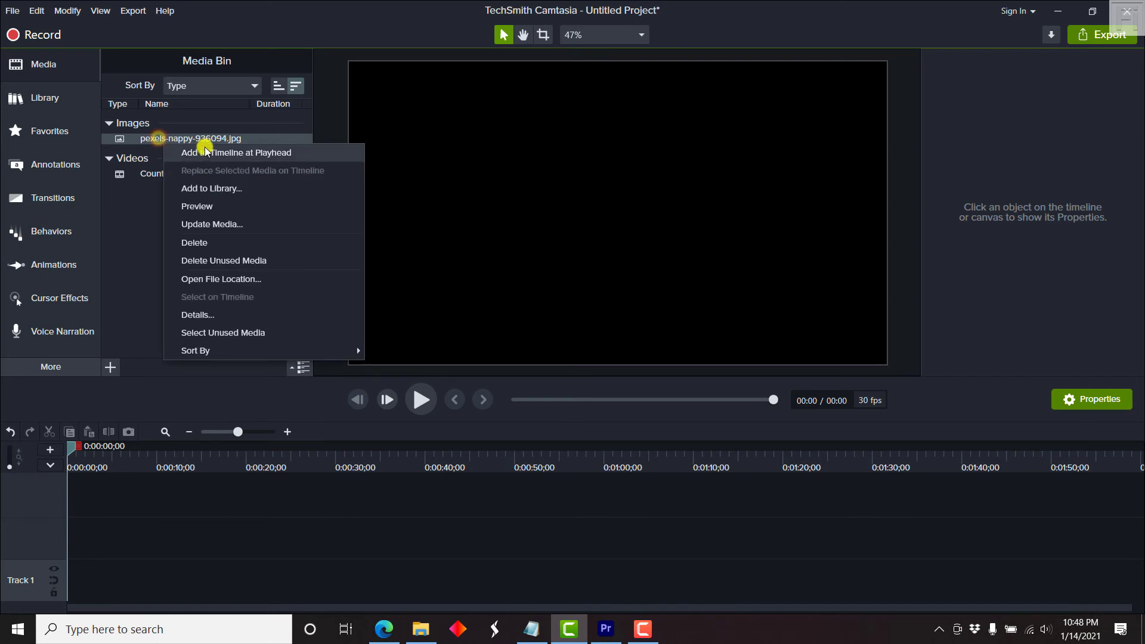
{"action": "left_click", "coordinate": [204, 148]}
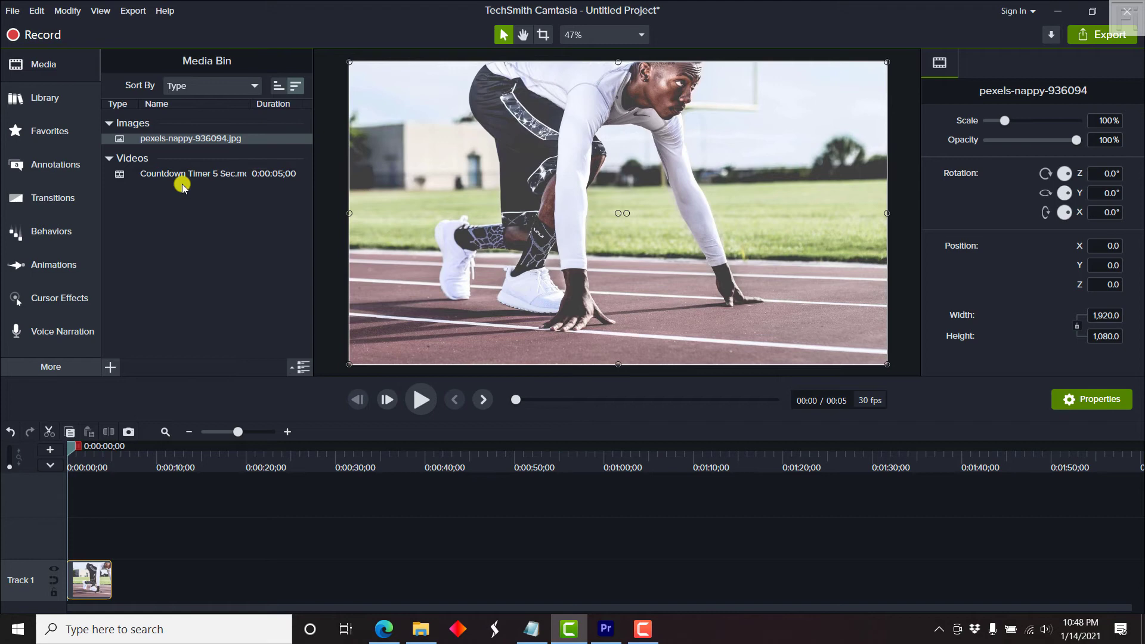
Zoom the timeline in and add Countdown Timer 5 Sec at the playhead on Track 2.
{"action": "left_click", "coordinate": [287, 431]}
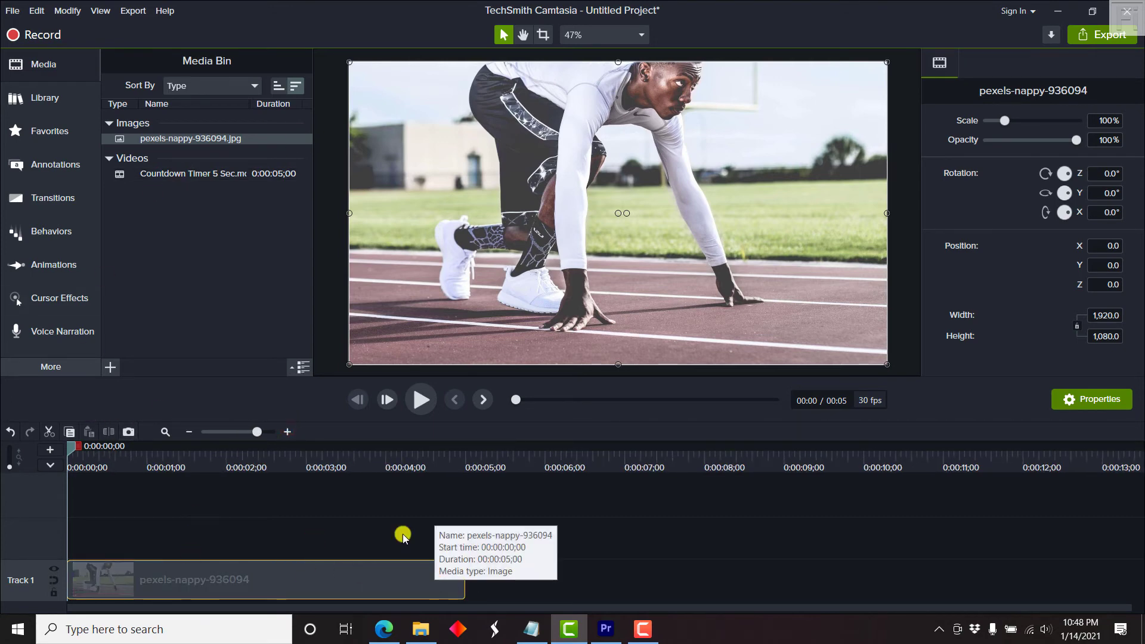
{"action": "right_click", "coordinate": [179, 176]}
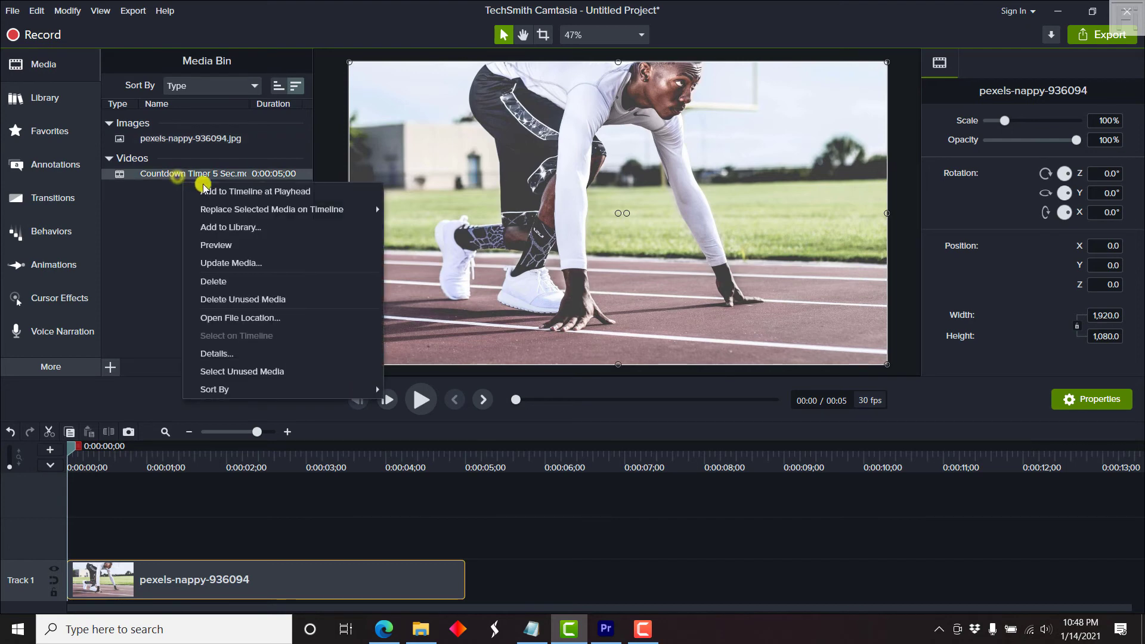
{"action": "left_click", "coordinate": [238, 190]}
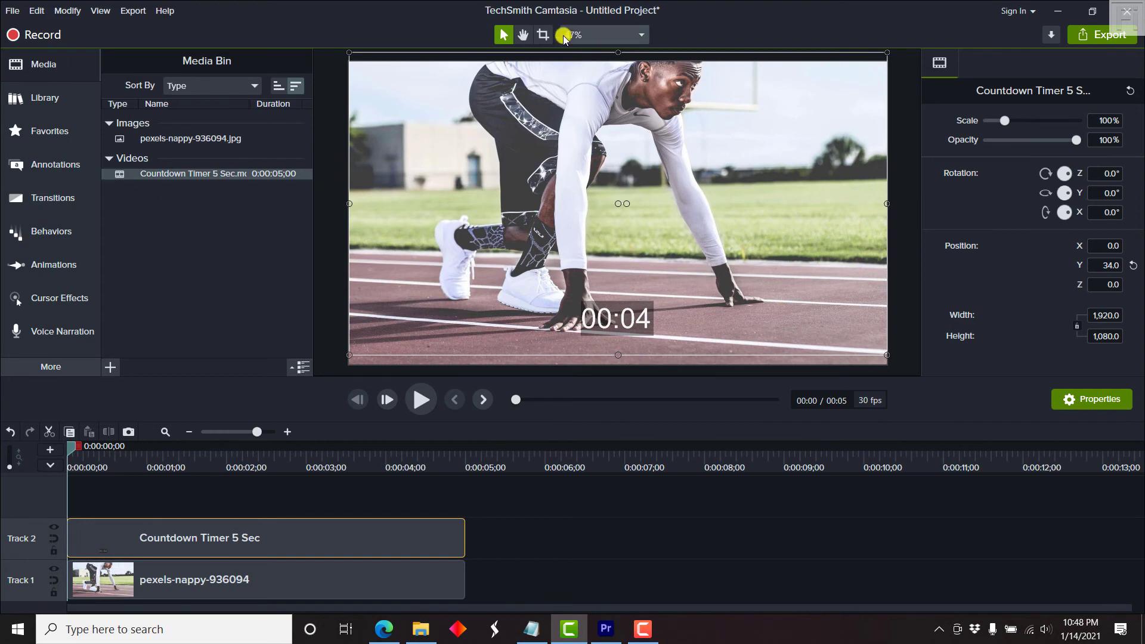
Crop the empty top and right side off the countdown clip, leaving its digits.
{"action": "left_click", "coordinate": [542, 34]}
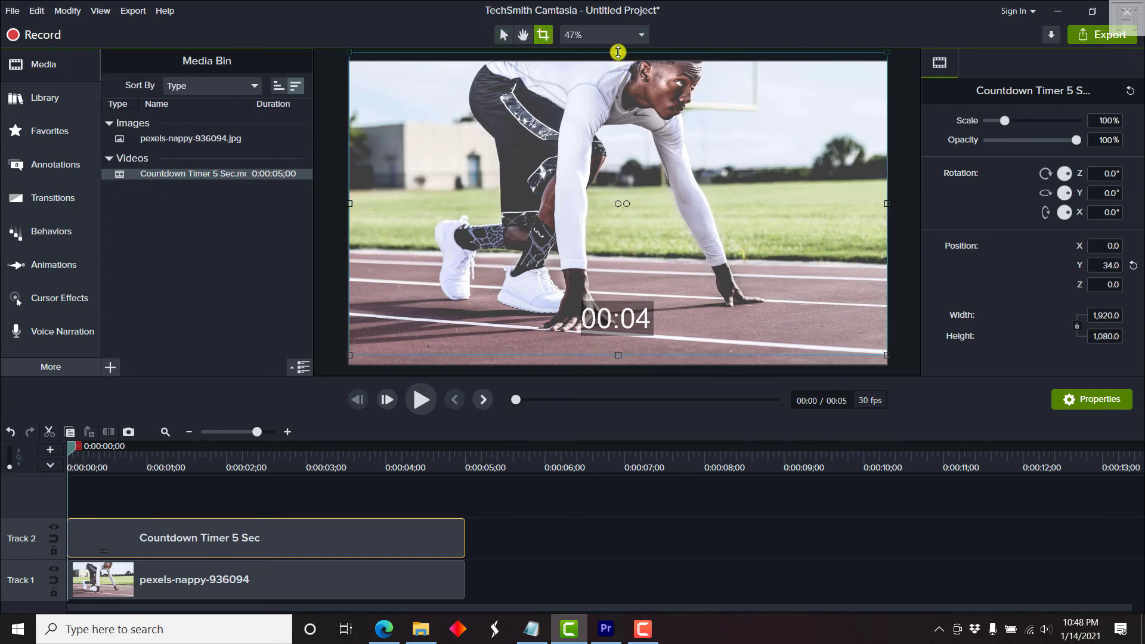
{"action": "left_click_drag", "start_coordinate": [618, 52], "coordinate": [617, 293]}
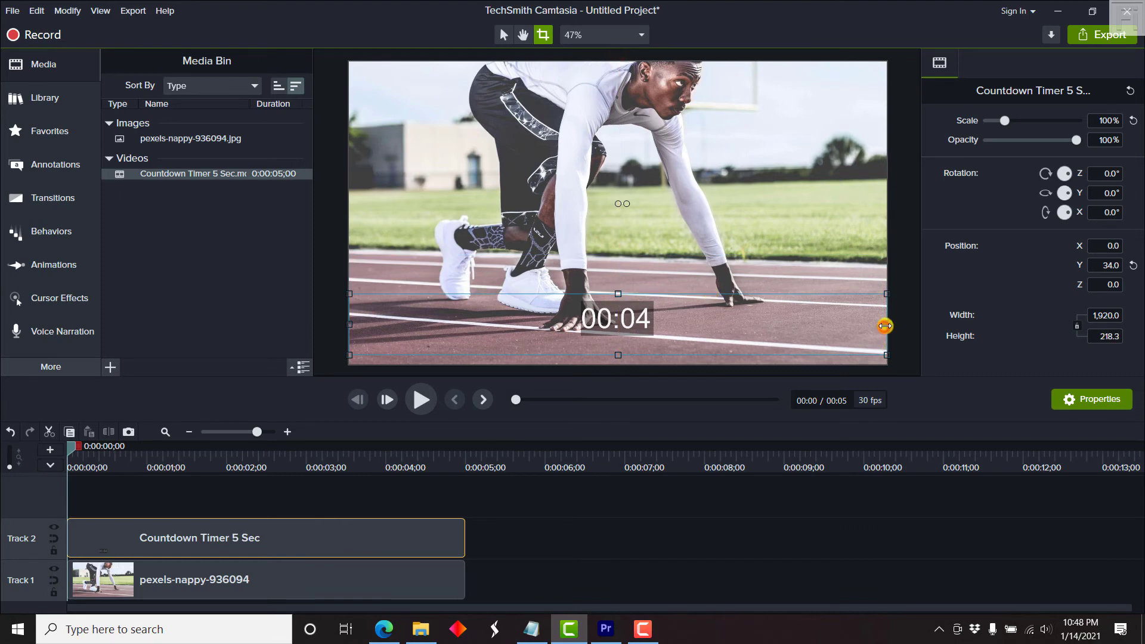
{"action": "left_click_drag", "start_coordinate": [884, 325], "coordinate": [662, 324]}
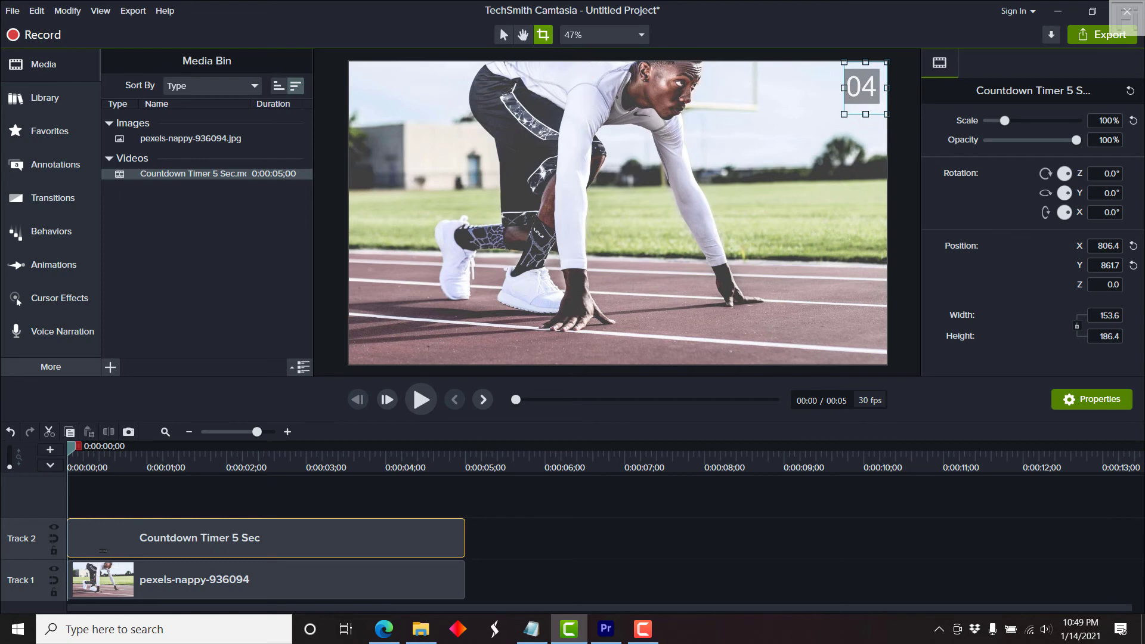
Scale the countdown overlay down to 61.2% and move it toward the top-right corner.
{"action": "left_click", "coordinate": [500, 37]}
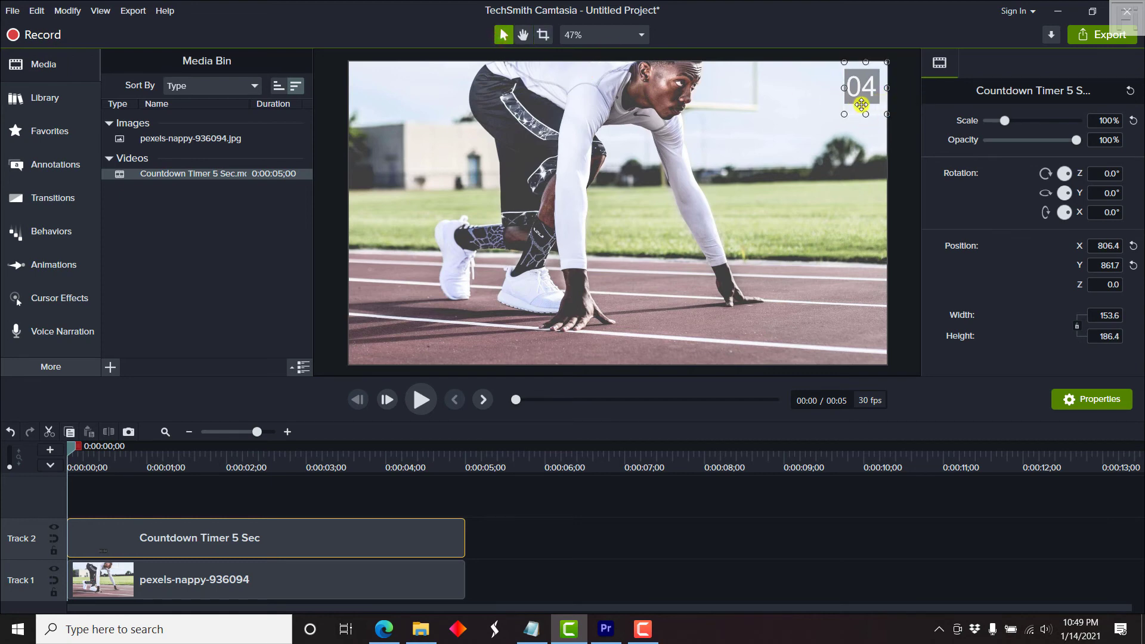
{"action": "left_click_drag", "start_coordinate": [844, 114], "coordinate": [864, 70]}
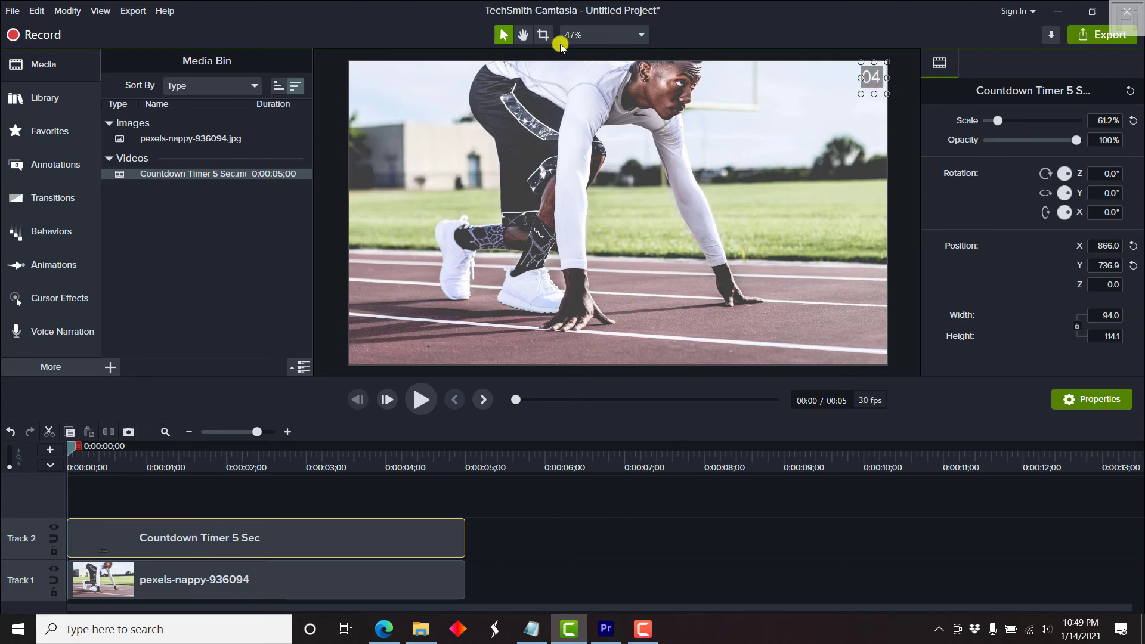
{"action": "left_click", "coordinate": [543, 35]}
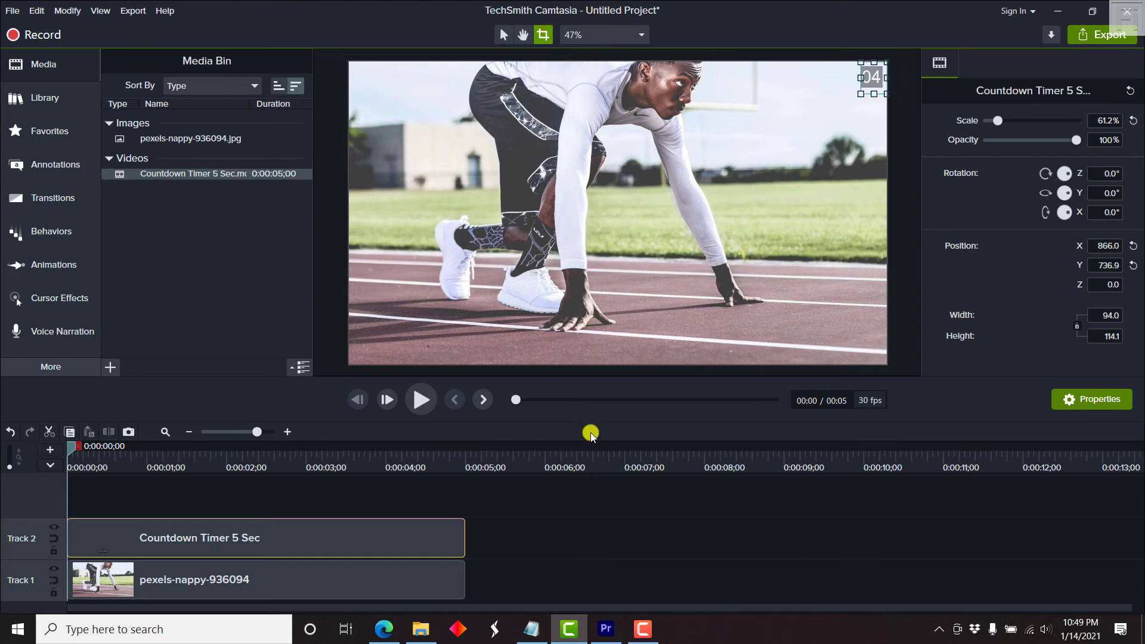
{"action": "left_click_drag", "start_coordinate": [565, 377], "coordinate": [539, 555]}
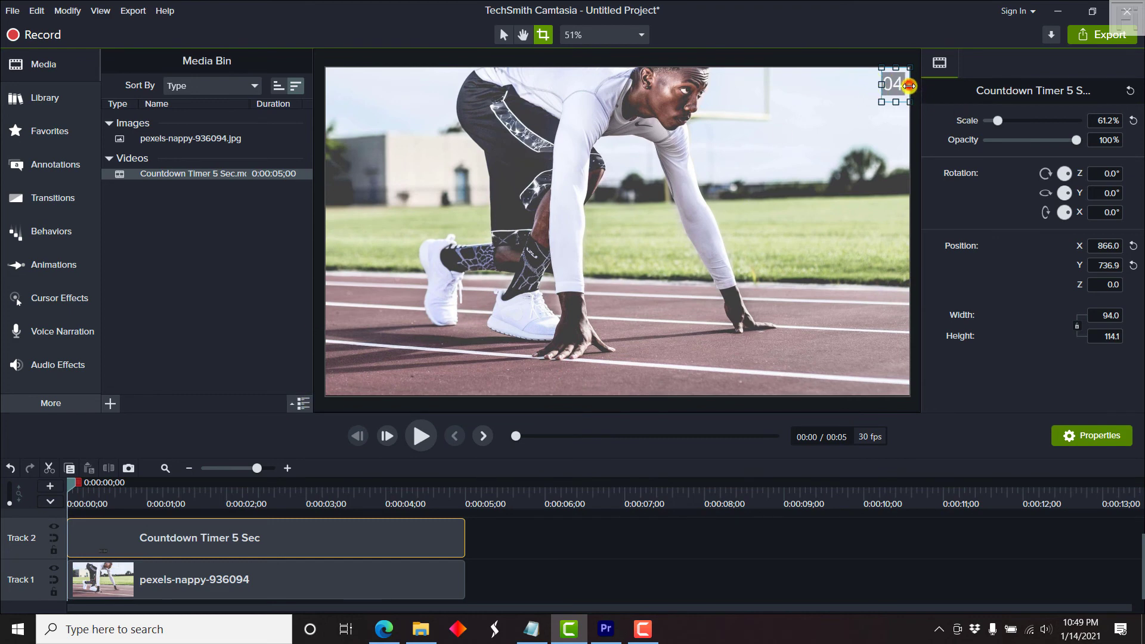
{"action": "left_click_drag", "start_coordinate": [909, 85], "coordinate": [880, 112]}
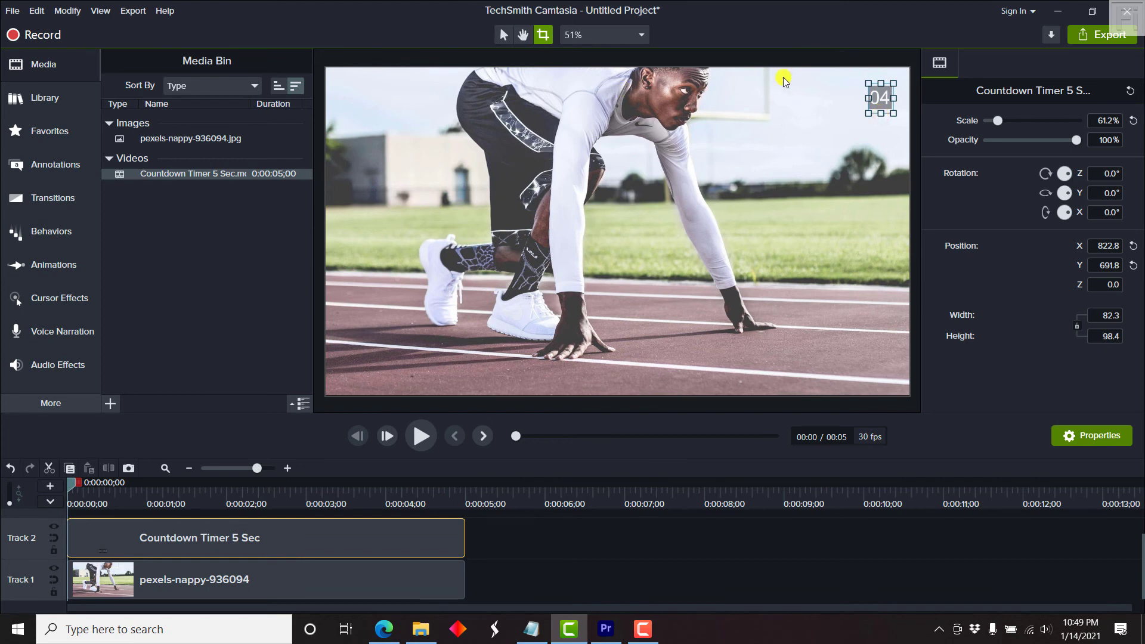
Snug the countdown into the top-right corner at 877.7, 744.8, preview playback, and rewind to 0:00.
{"action": "left_click", "coordinate": [502, 35]}
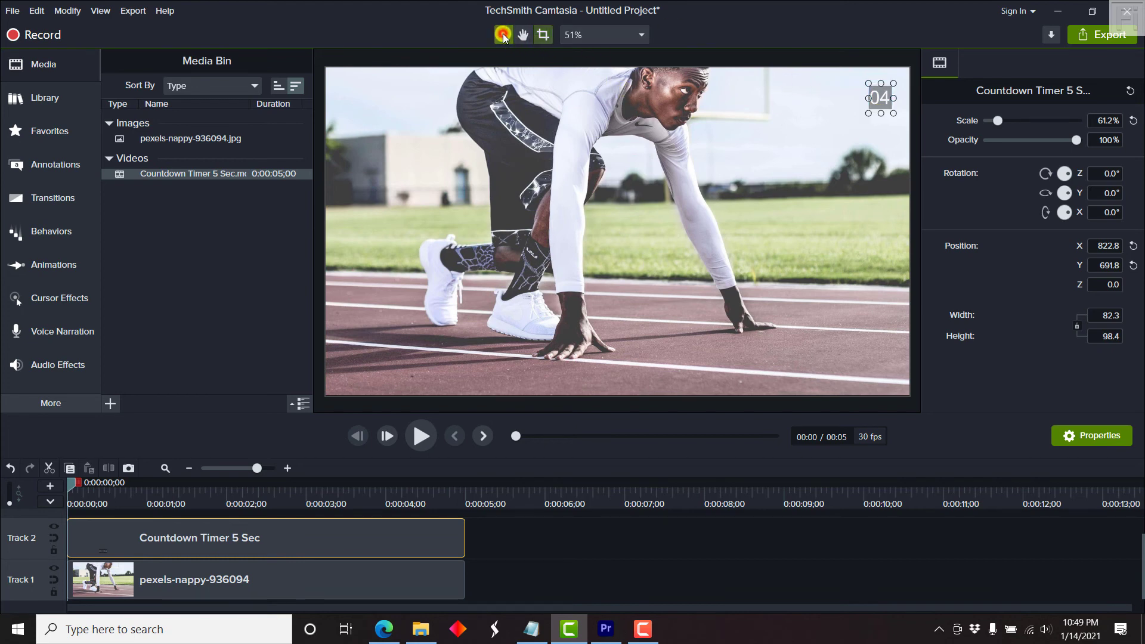
{"action": "left_click_drag", "start_coordinate": [885, 98], "coordinate": [902, 82]}
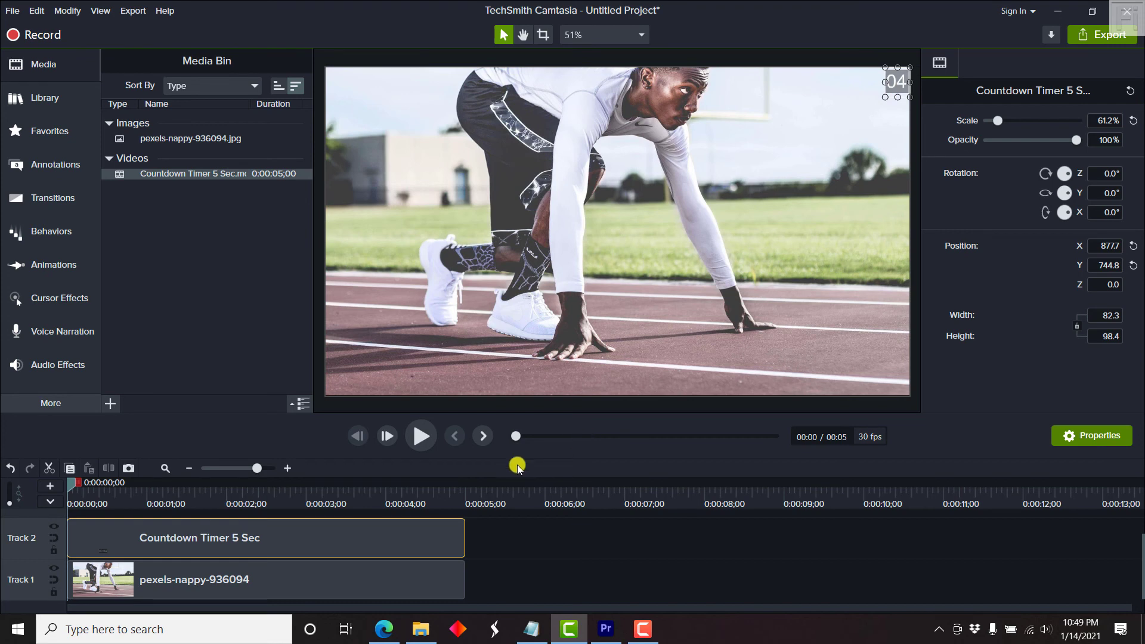
{"action": "left_click", "coordinate": [421, 436]}
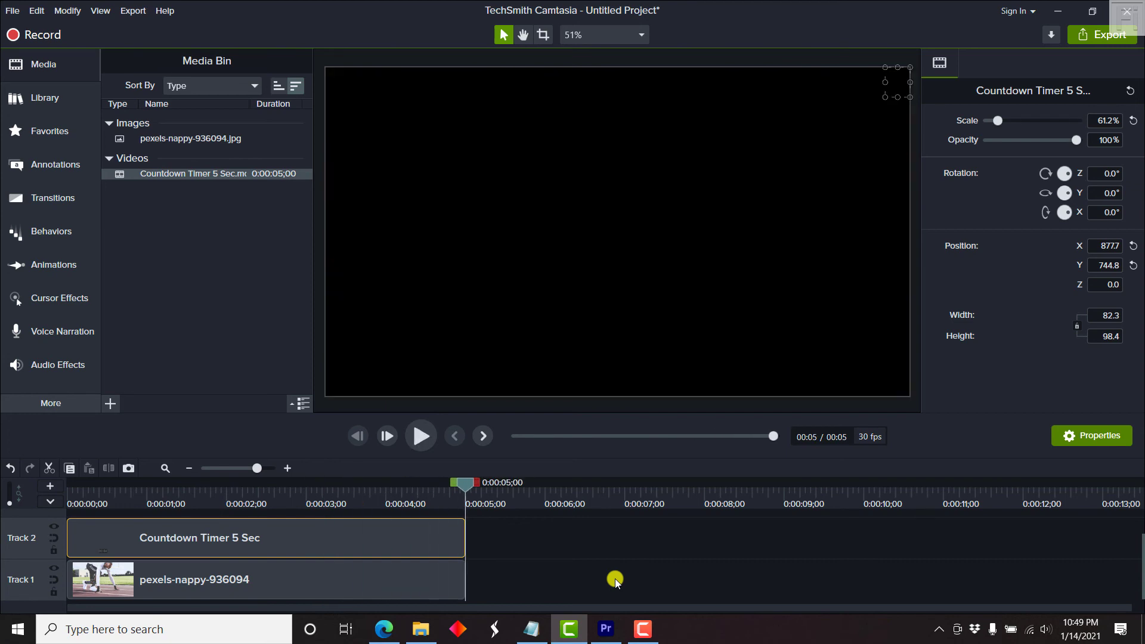
{"action": "left_click", "coordinate": [314, 493]}
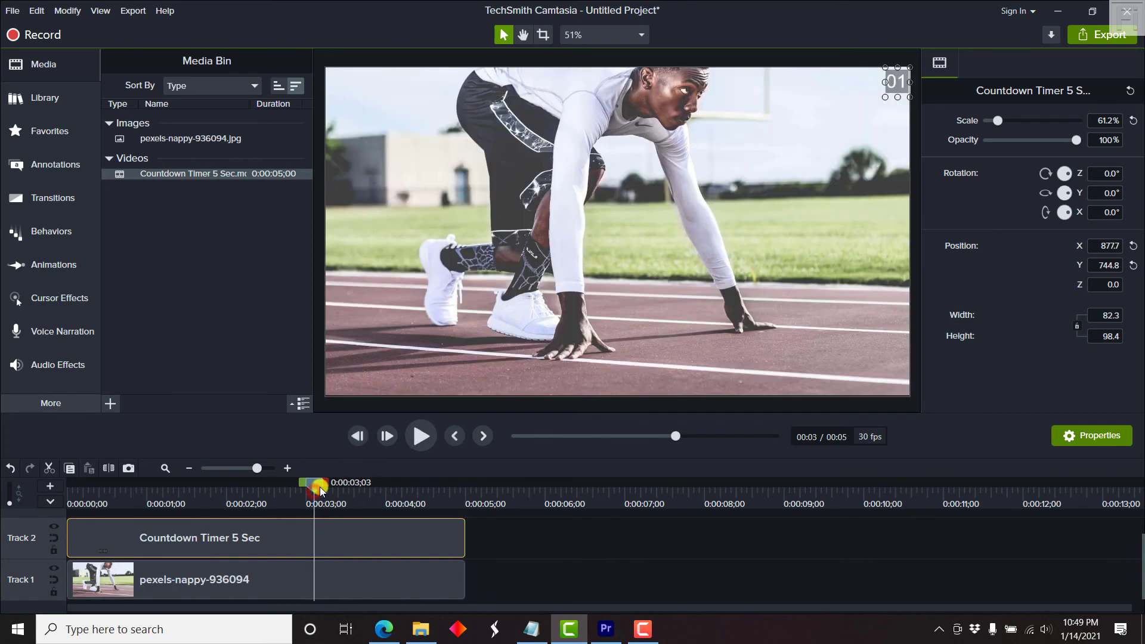
{"action": "left_click_drag", "start_coordinate": [318, 488], "coordinate": [9, 498]}
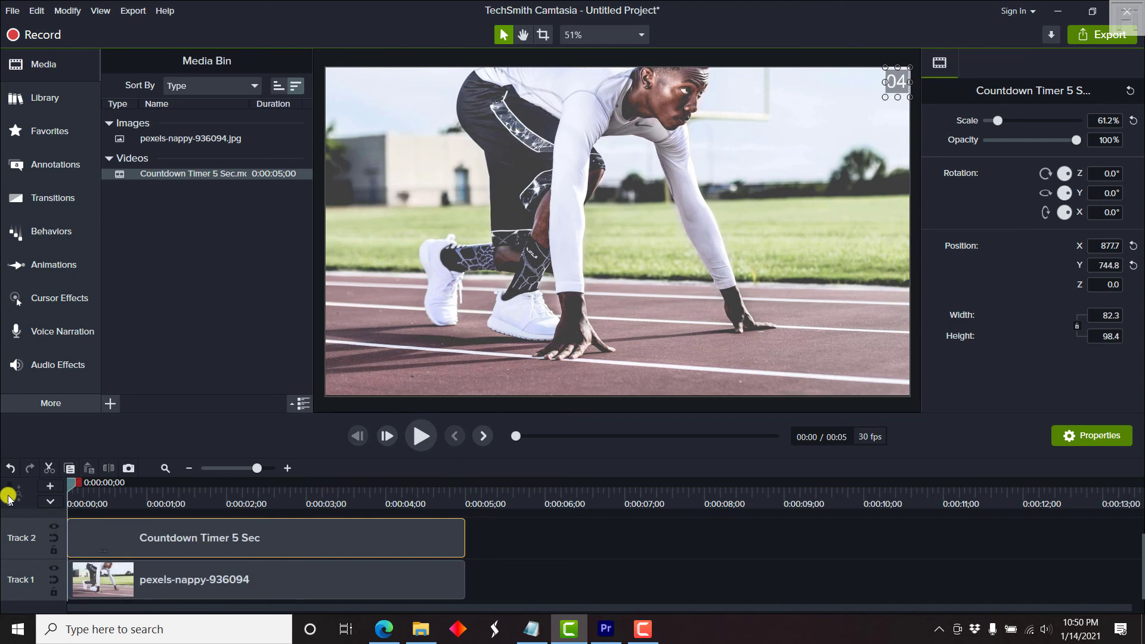
Switch back to Premiere Pro showing the Transparent Video sequence.
{"action": "left_click", "coordinate": [617, 627]}
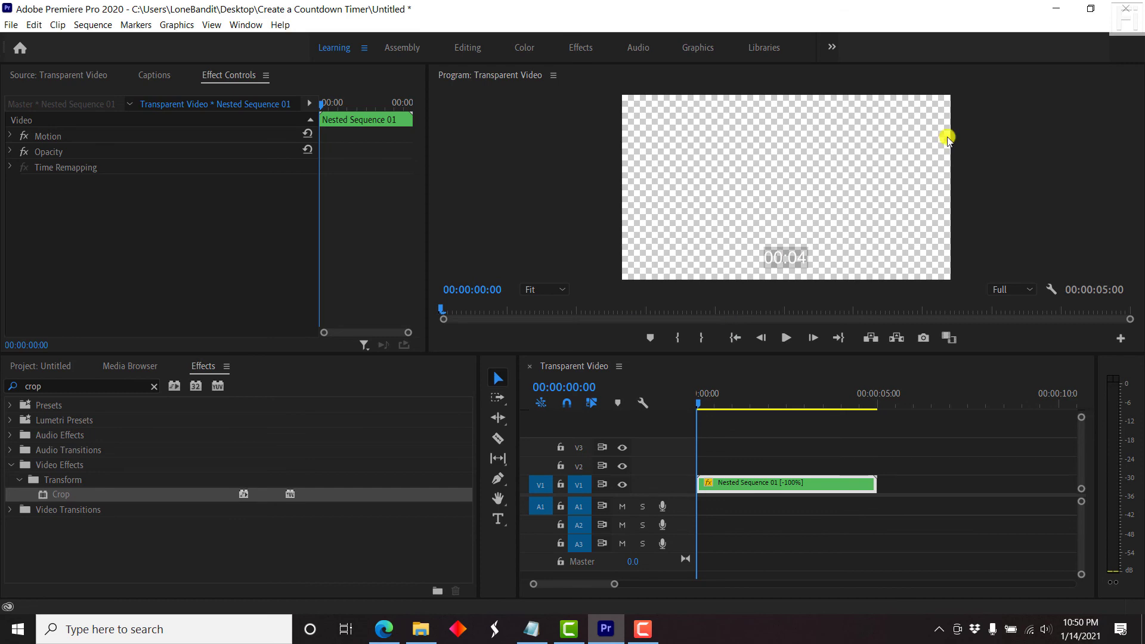
Return to Camtasia, deselect the countdown clip, and list the callout annotation styles beside the canvas.
{"action": "left_click", "coordinate": [1059, 7]}
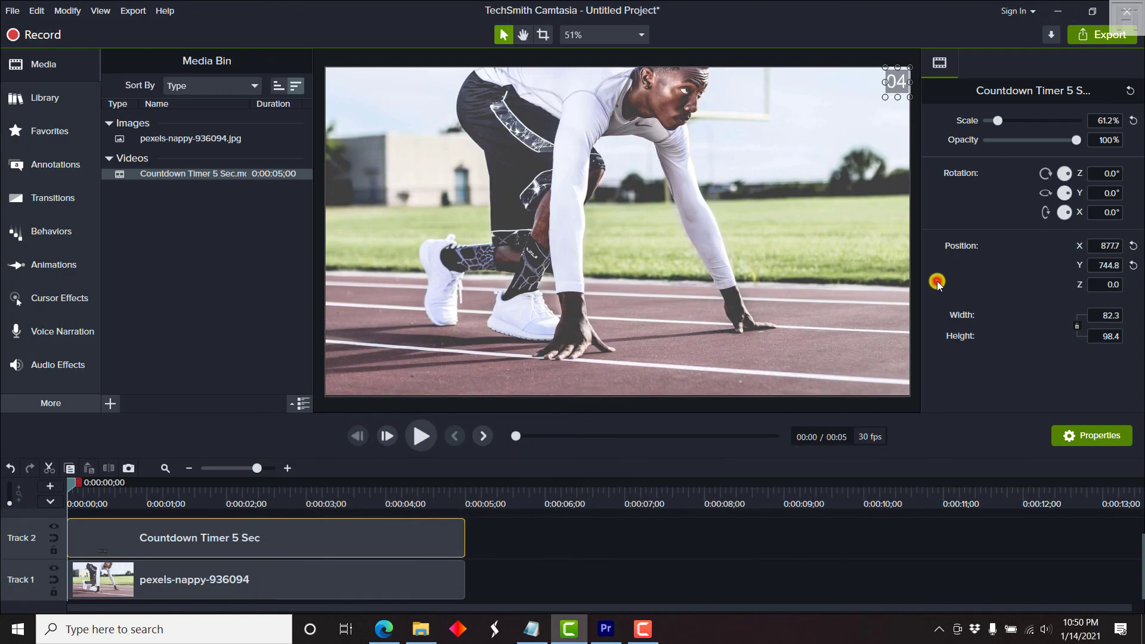
{"action": "left_click", "coordinate": [228, 239]}
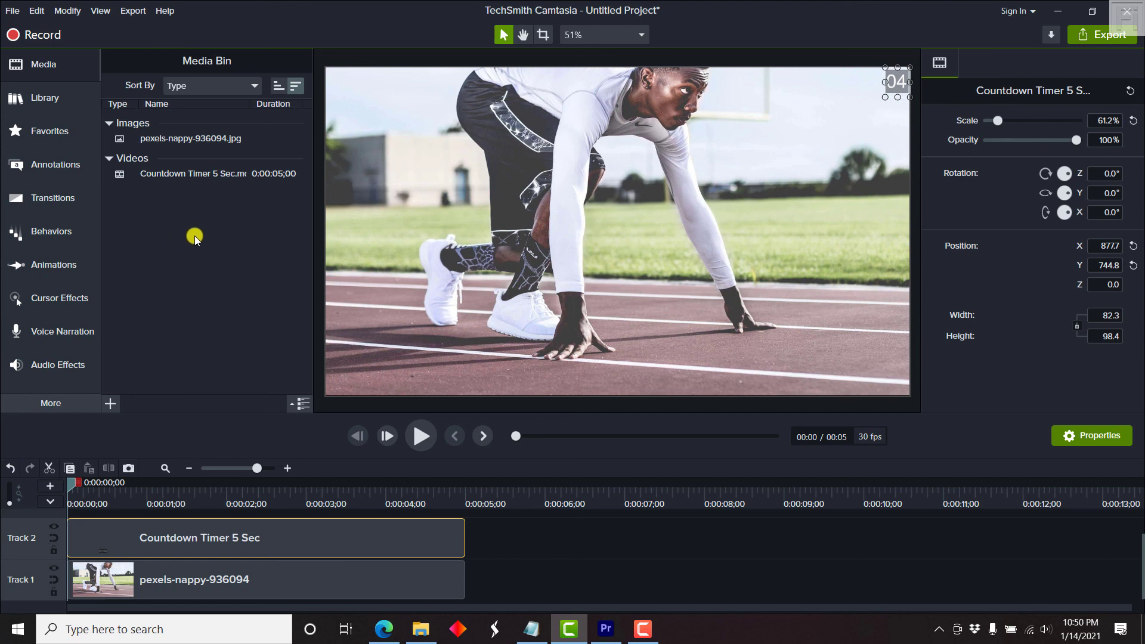
{"action": "left_click", "coordinate": [54, 170]}
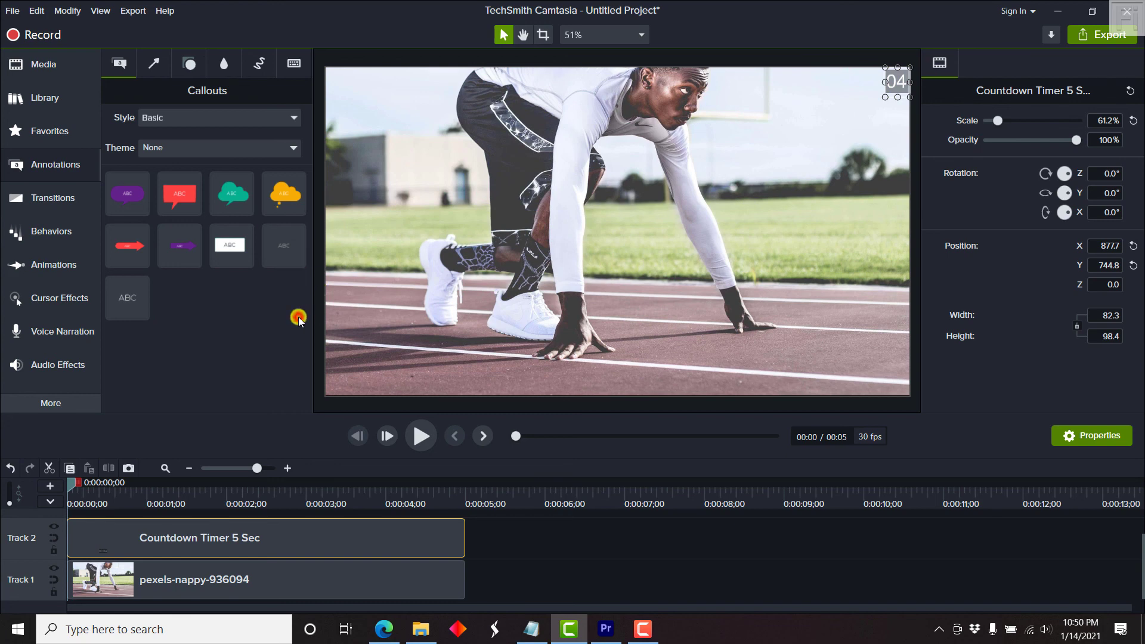
{"action": "left_click", "coordinate": [791, 215]}
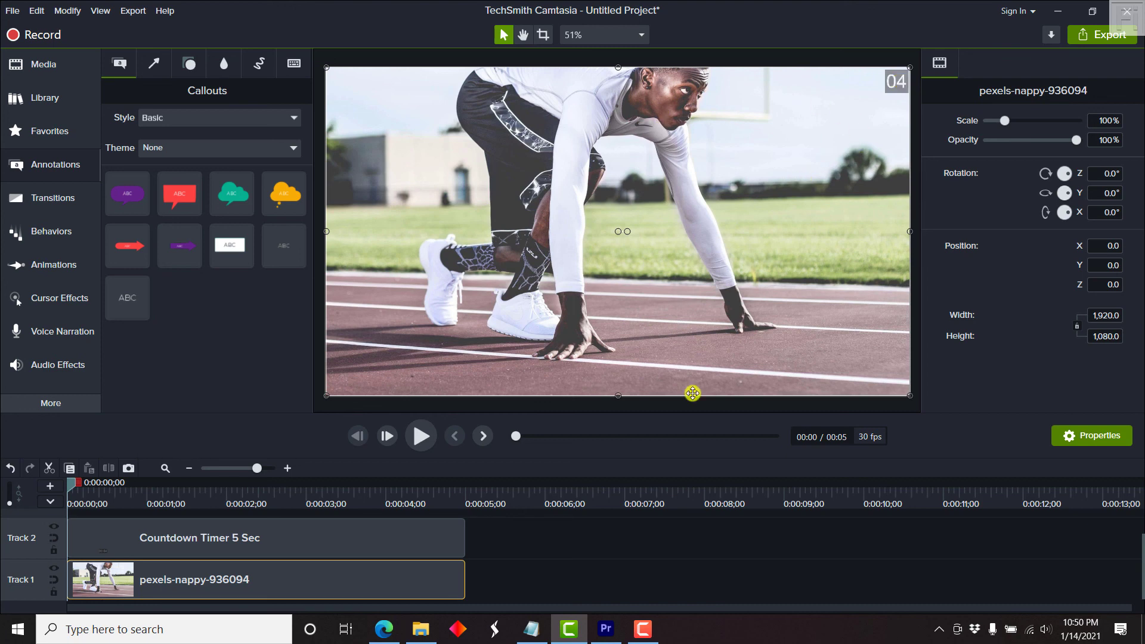
{"action": "left_click", "coordinate": [663, 534]}
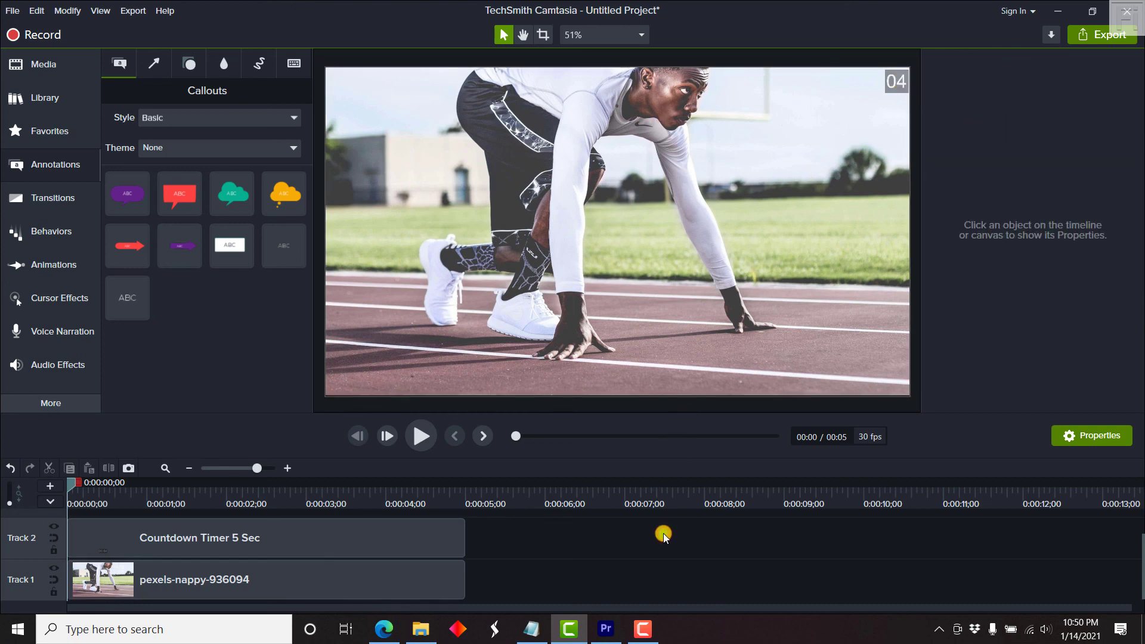